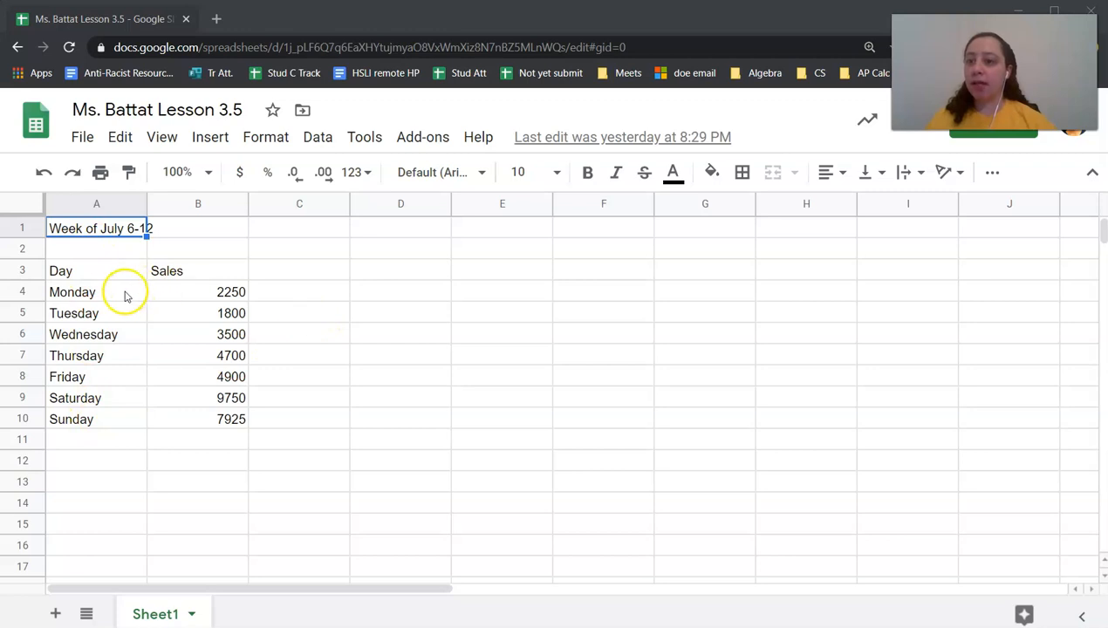
click(223, 291)
click(107, 293)
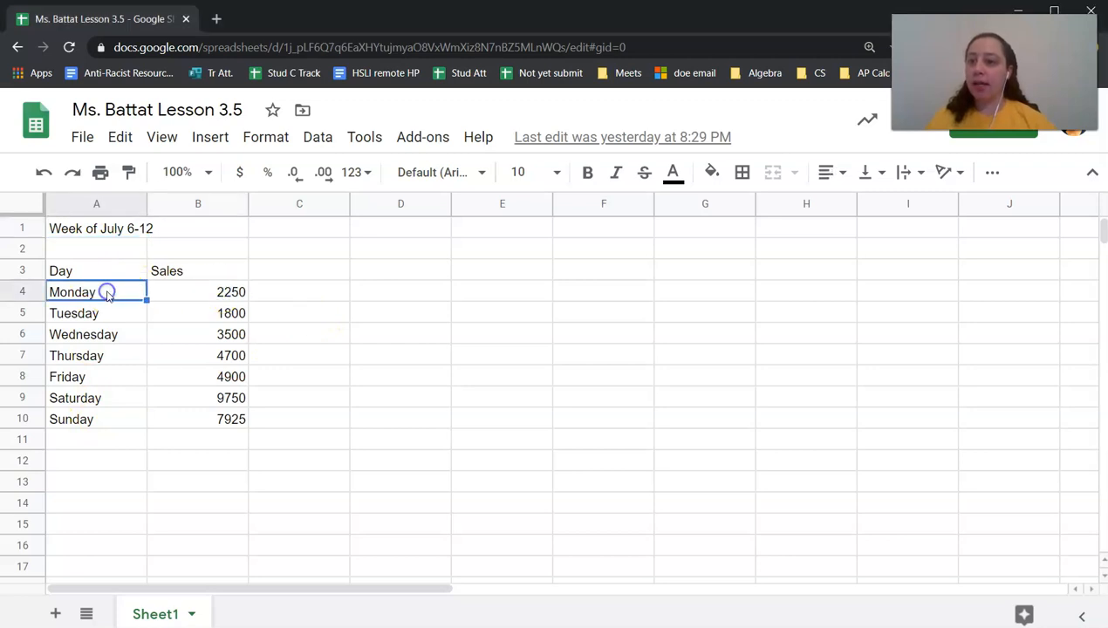
- Merge cells A1:B1 and center the "Week of July 6-12" title horizontally across them
click(94, 234)
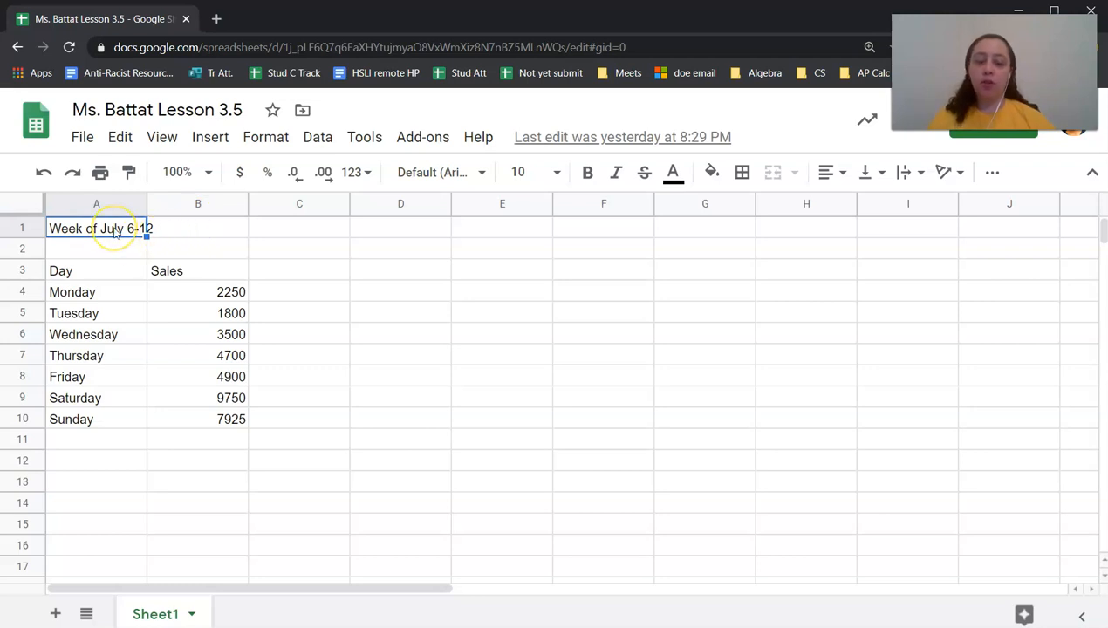
key(shift+Right)
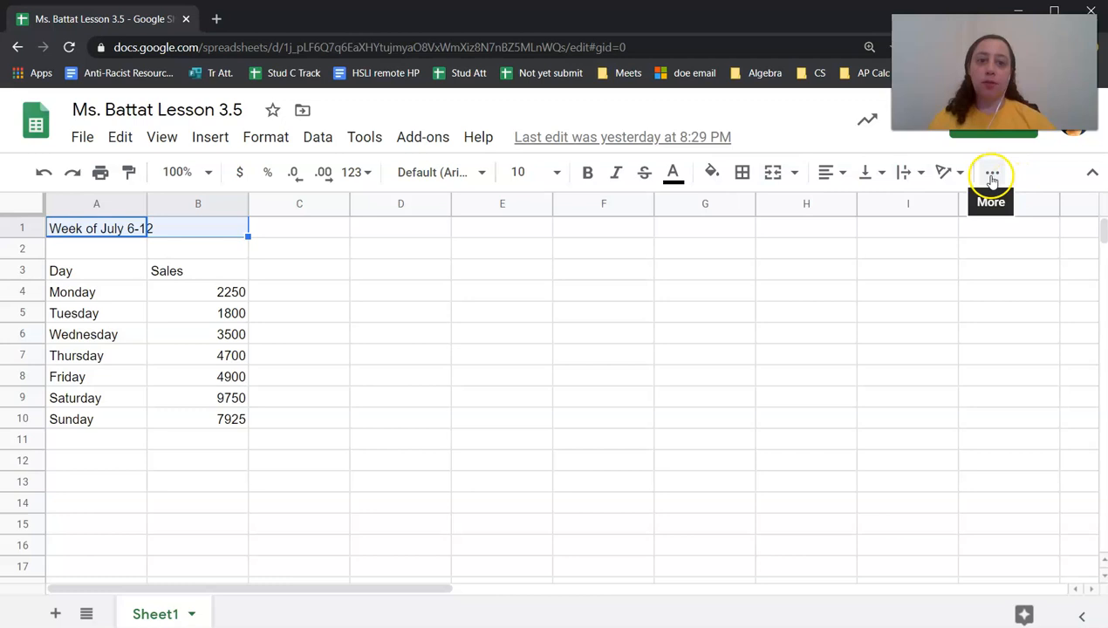
click(777, 174)
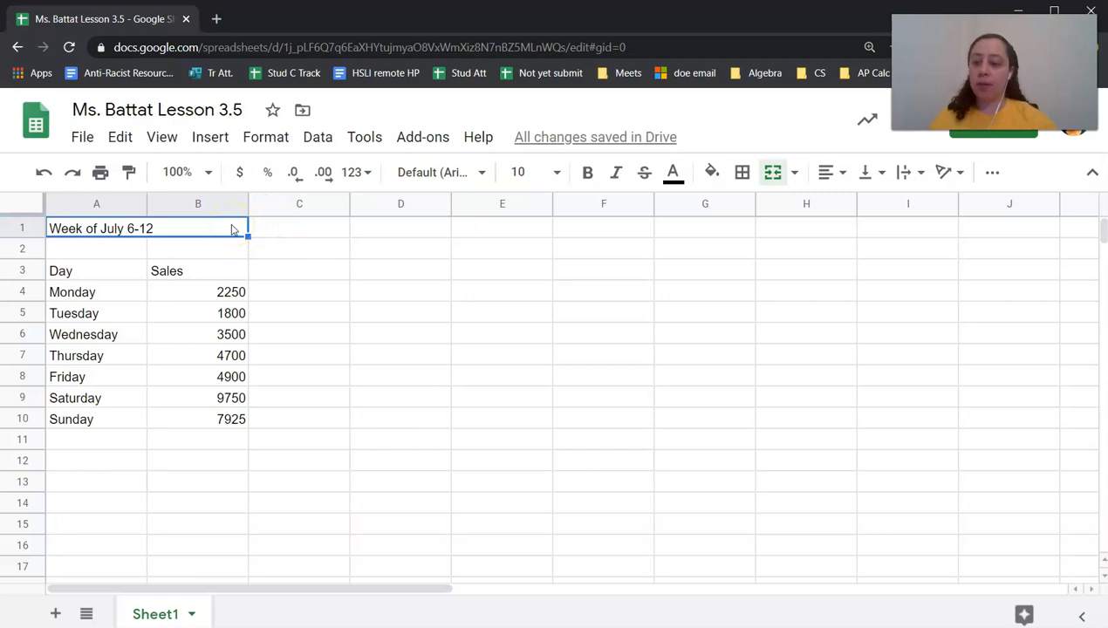
key(ctrl+shift+e)
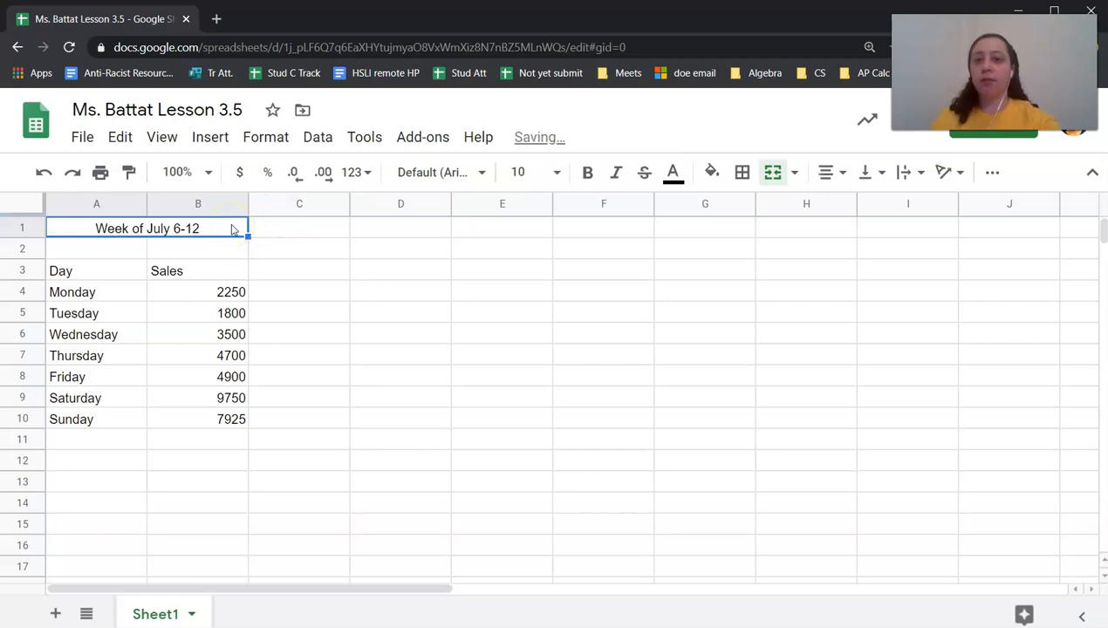
click(831, 172)
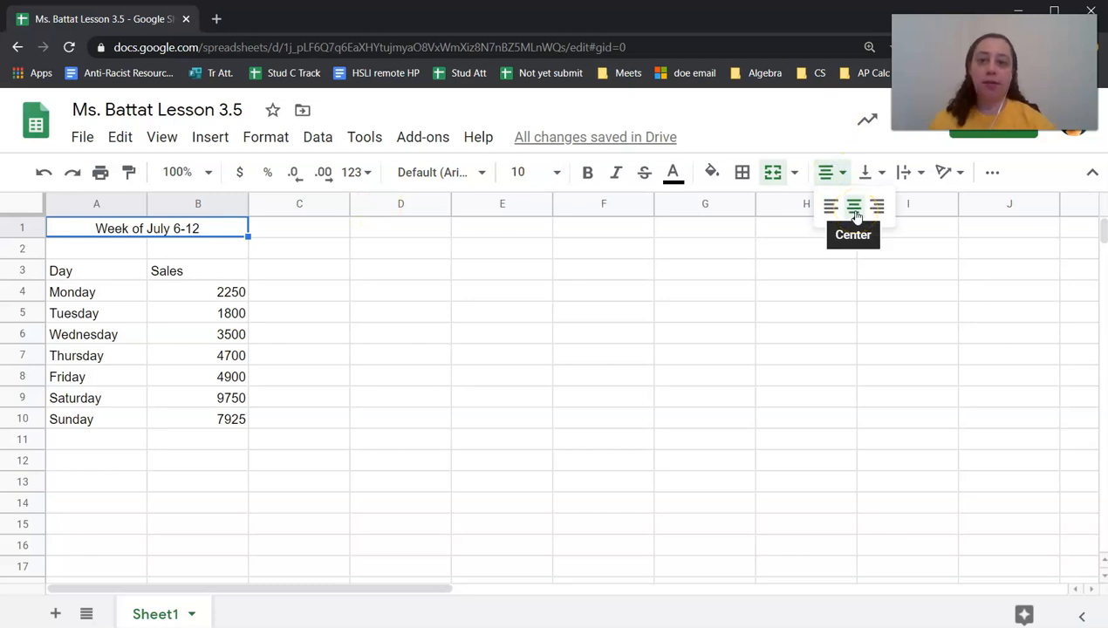
- Make the "Week of July 6-12" title bold at font size 14 and fill its cell with light green
click(588, 172)
click(557, 172)
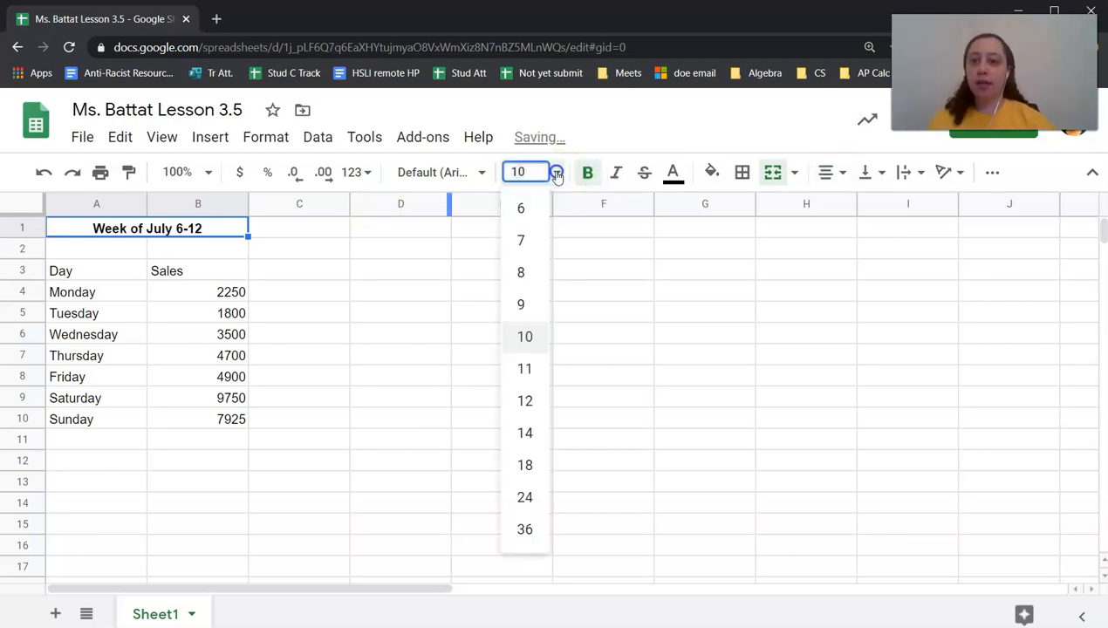
click(525, 431)
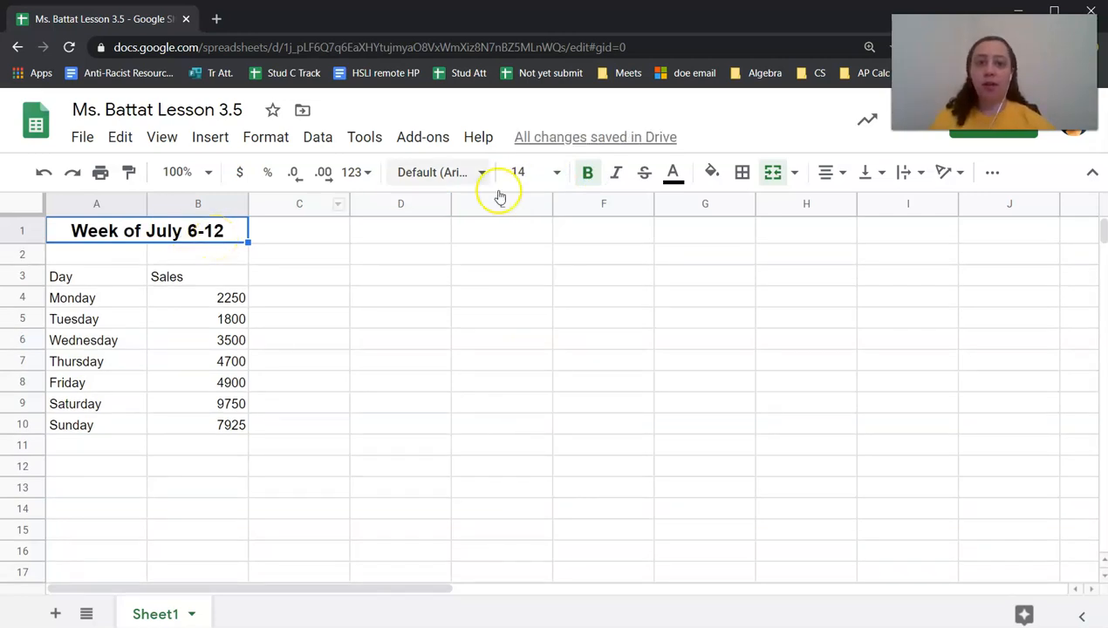
click(712, 174)
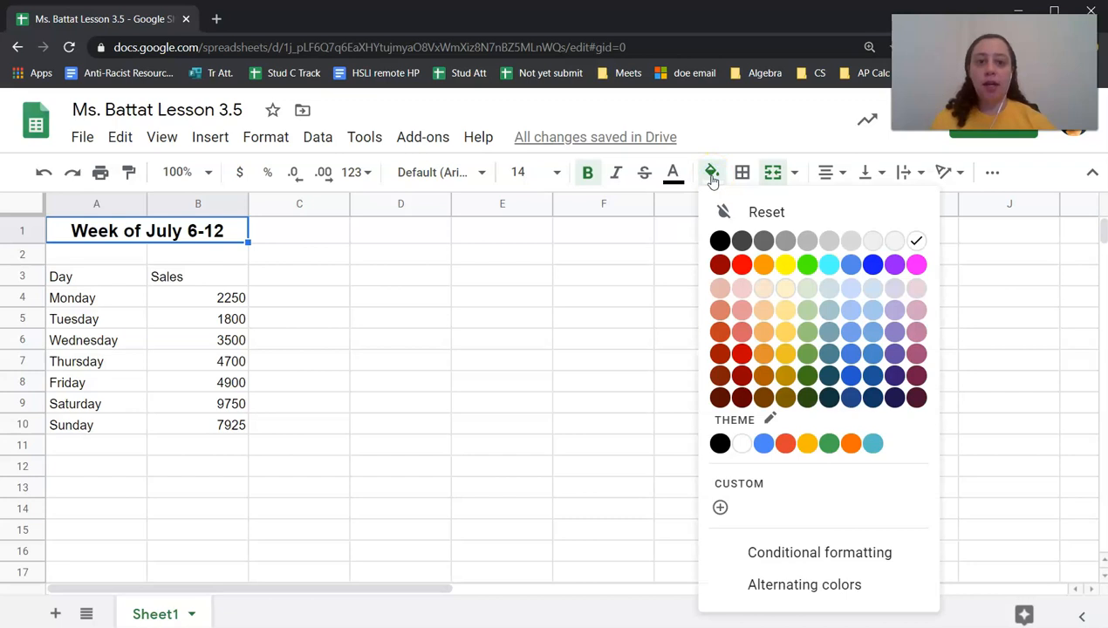
click(808, 336)
- Center and bold the Day and Sales headers in A3:B3
drag(83, 276, 171, 276)
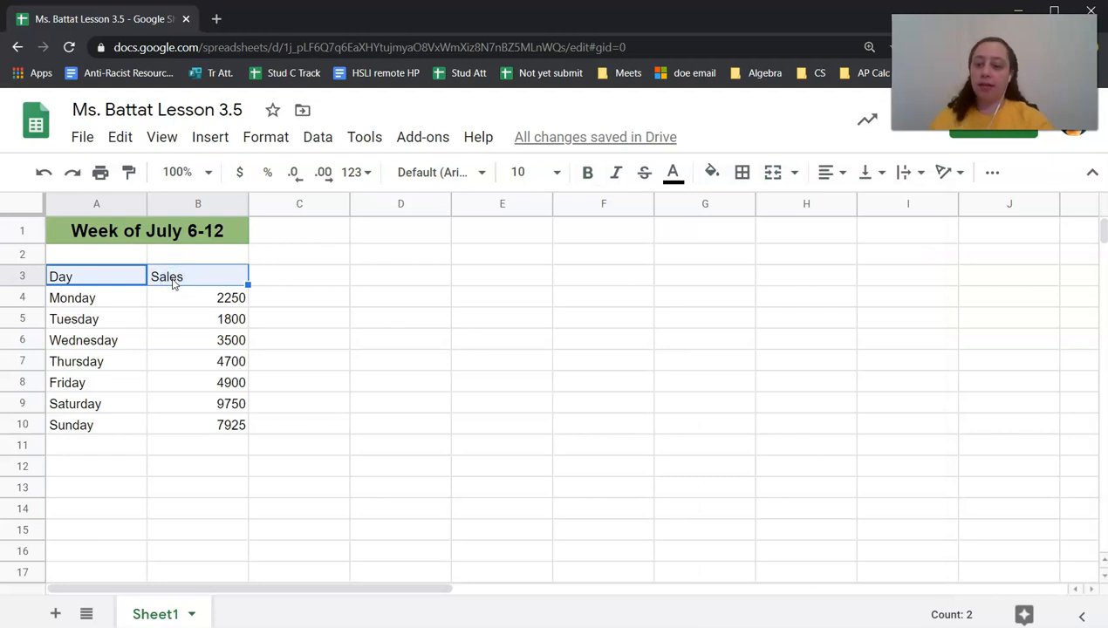
key(ctrl+shift+e)
key(ctrl+b)
- Format the sales amounts in B4:B10 as dollar currency
drag(192, 298, 217, 425)
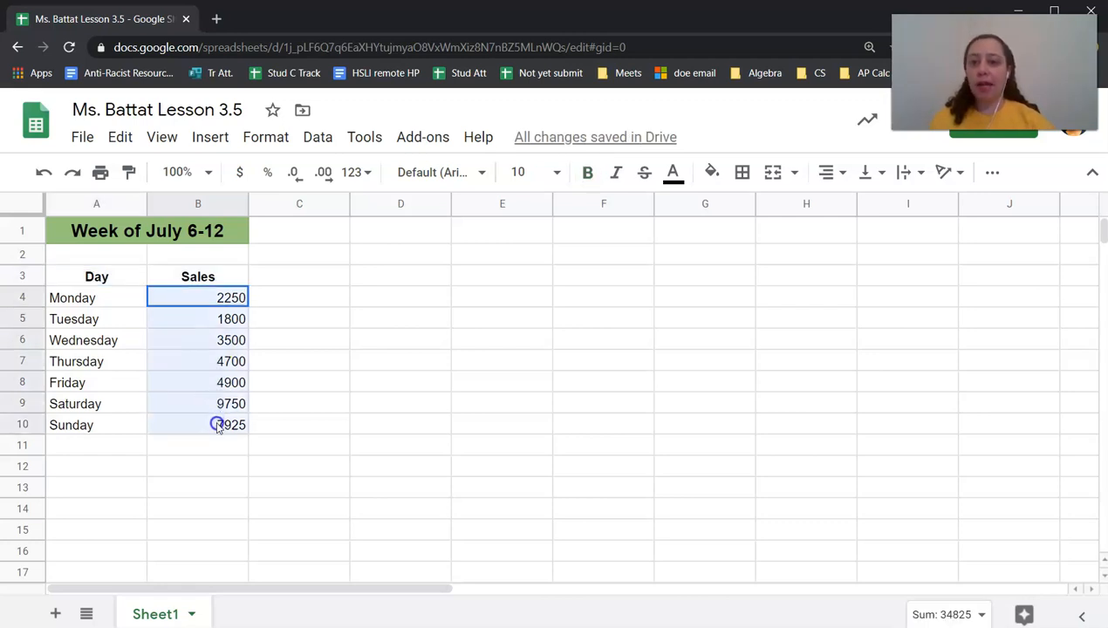
click(239, 174)
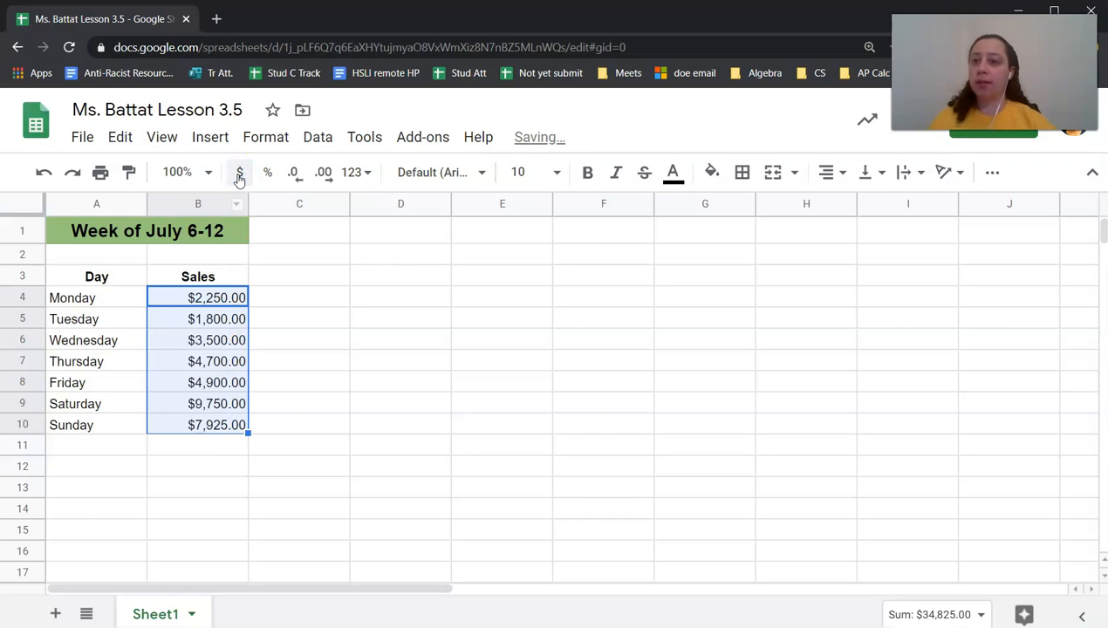
click(240, 177)
click(300, 254)
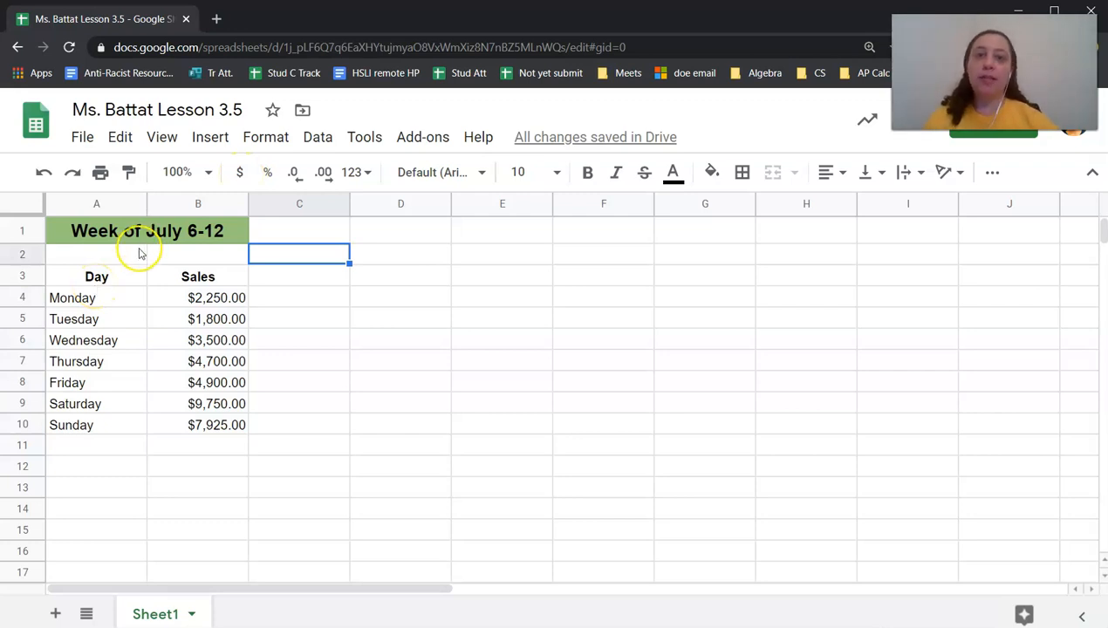
- Insert a chart from the sales table in A3:B10 and change its type to a pie chart
click(98, 277)
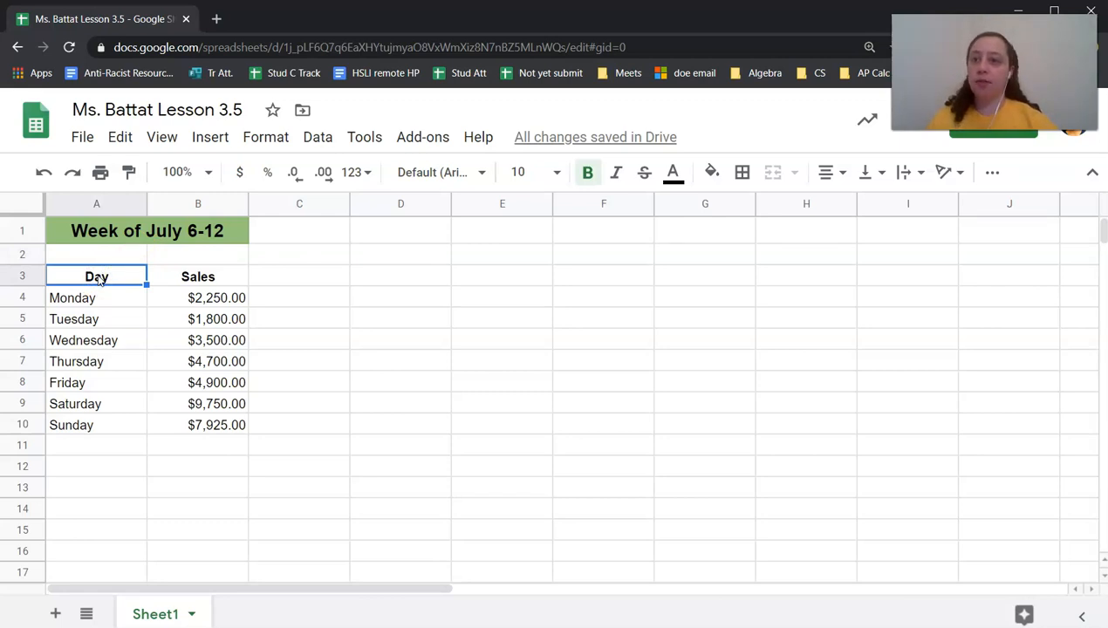
click(216, 143)
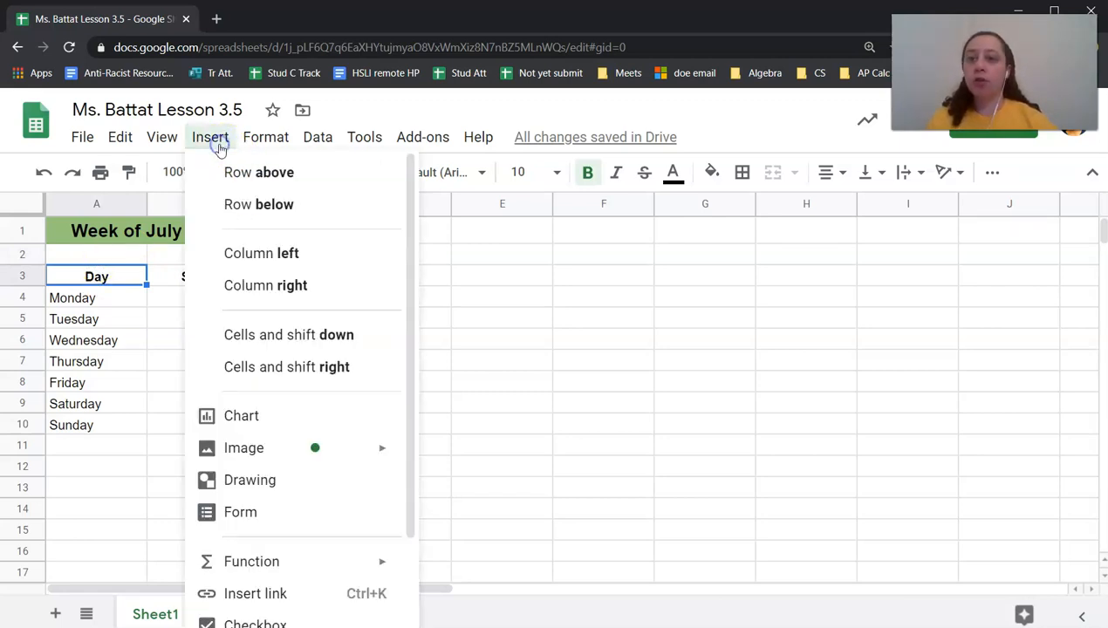
click(255, 418)
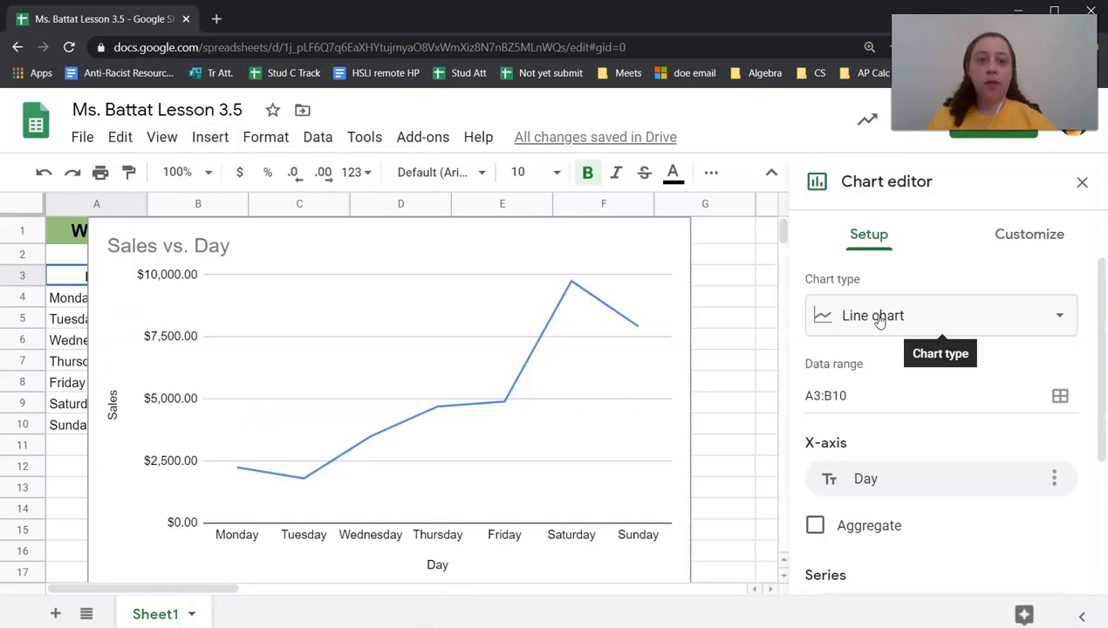
click(878, 318)
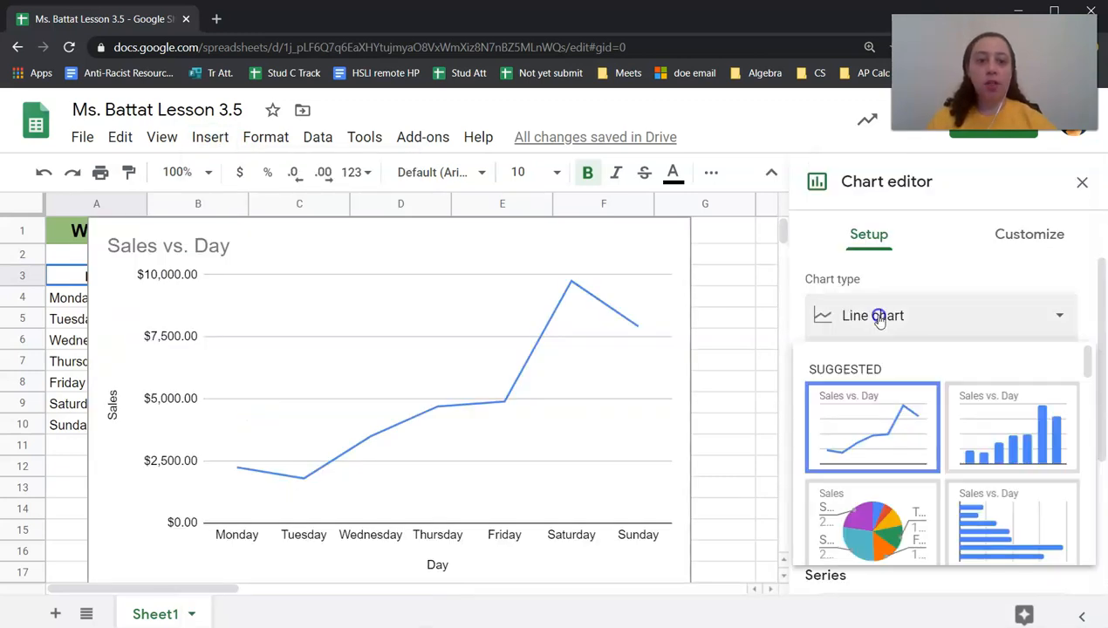
click(855, 521)
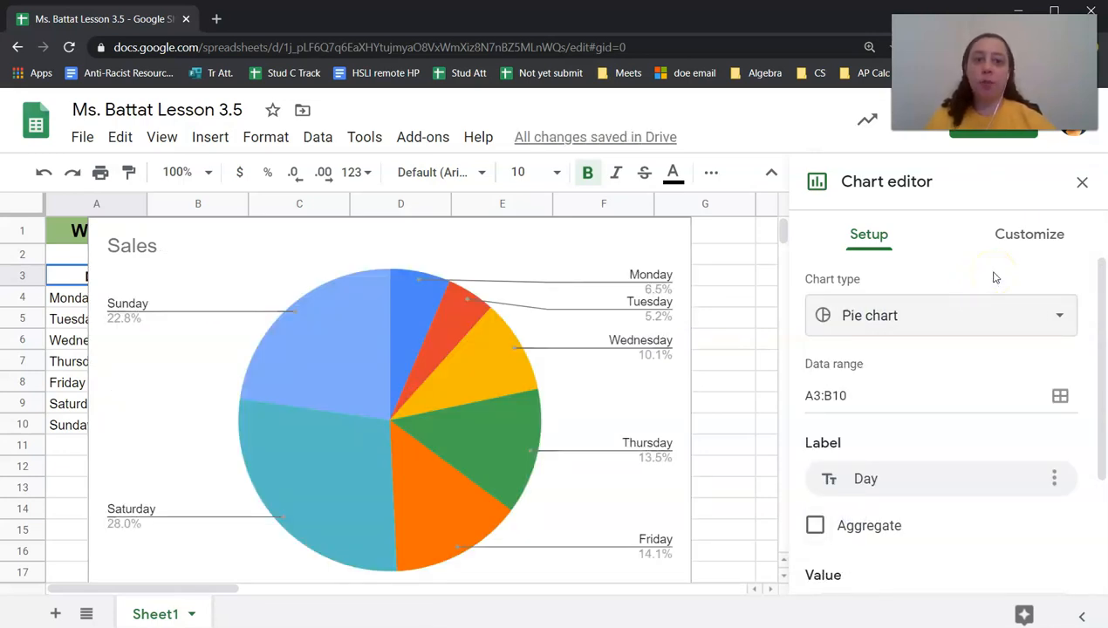
- Change the pie chart's title text to "Sales: Week of July 6-12"
click(1031, 236)
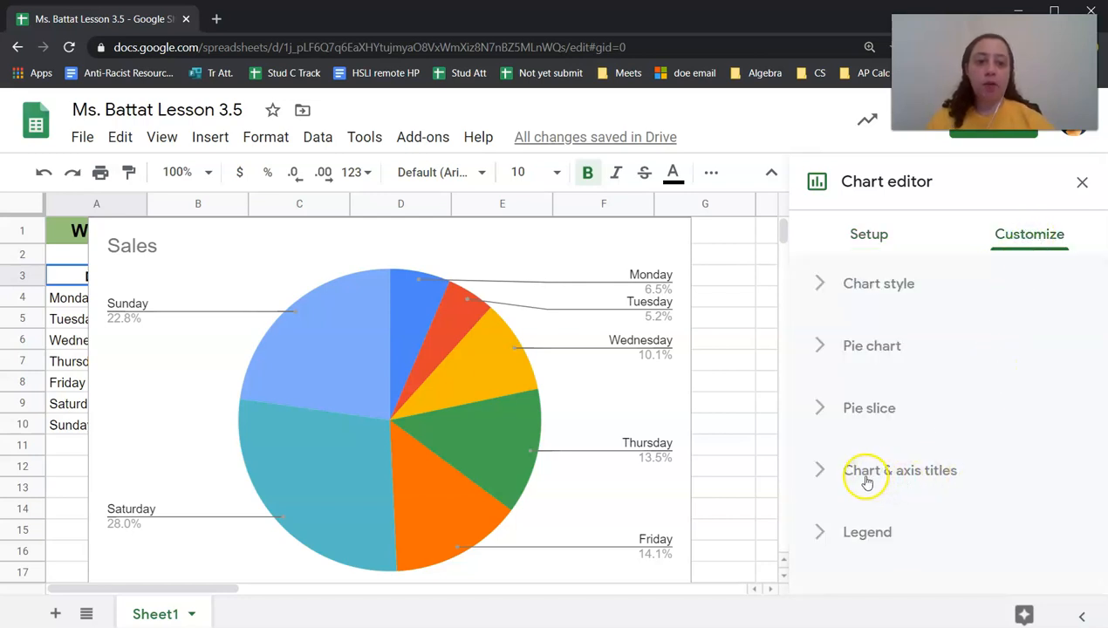
click(948, 472)
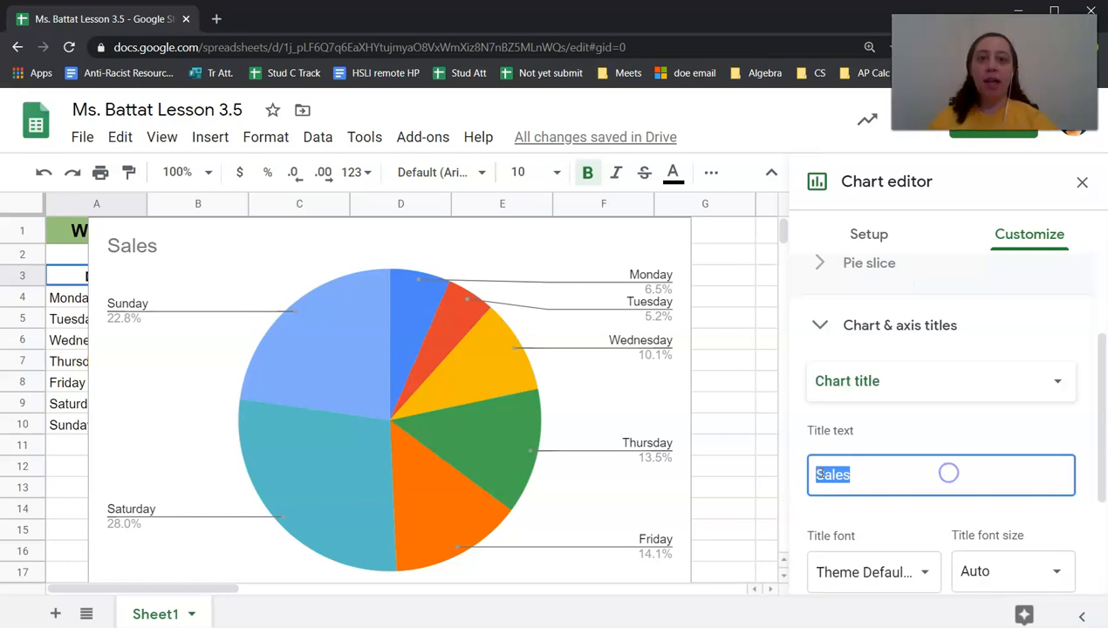
text(: Week of J)
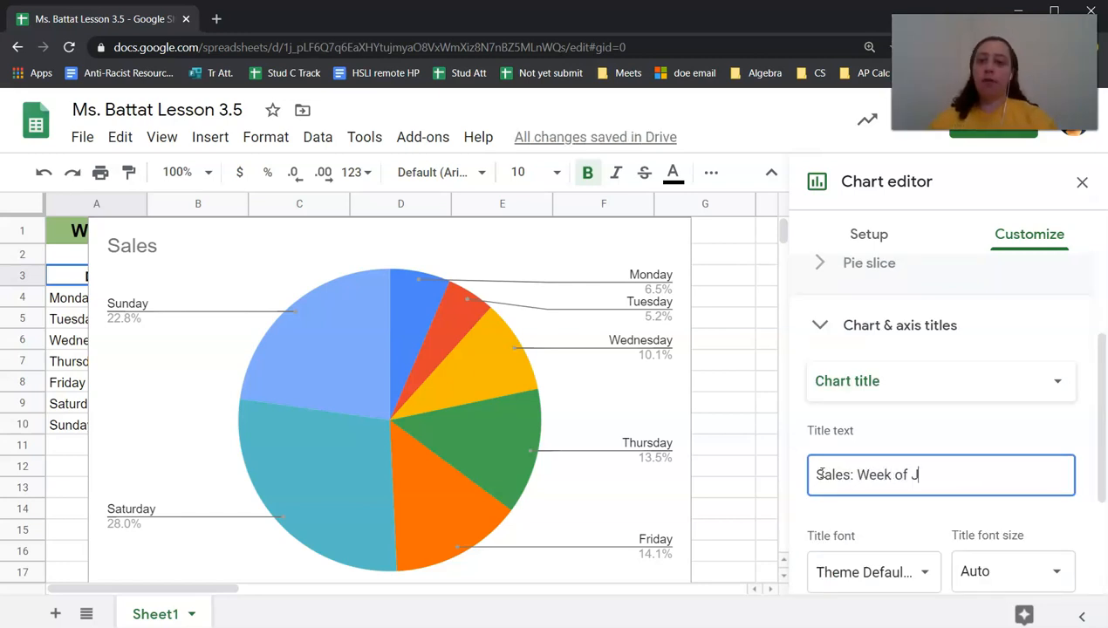
text(uly 6-12)
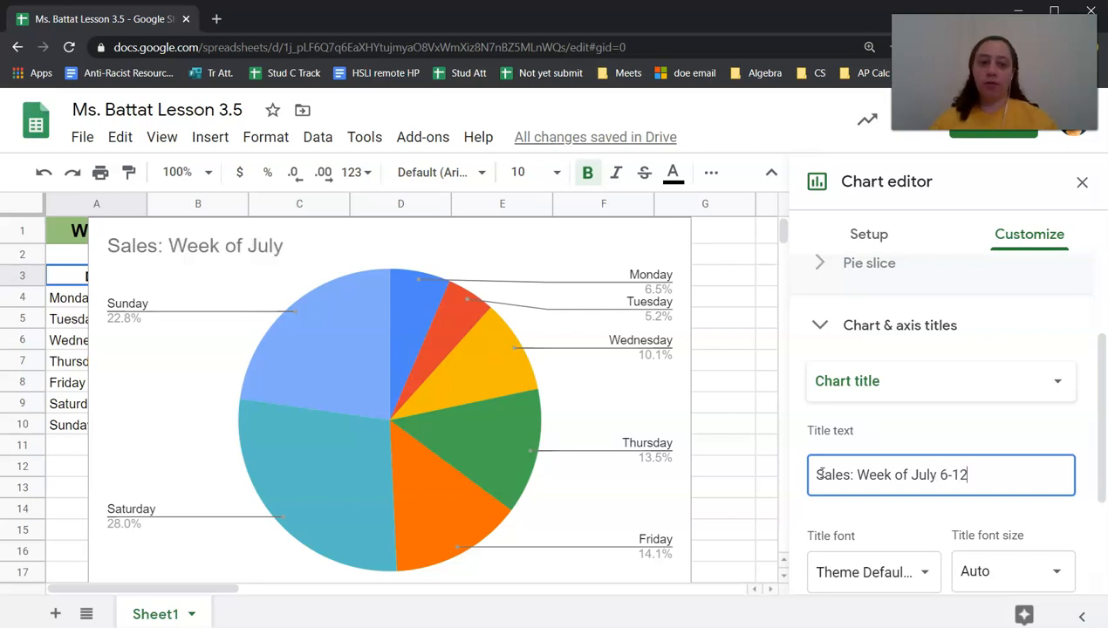
- Format the chart title with the Wide font, black text color and center alignment
scroll(919, 430, down, 2)
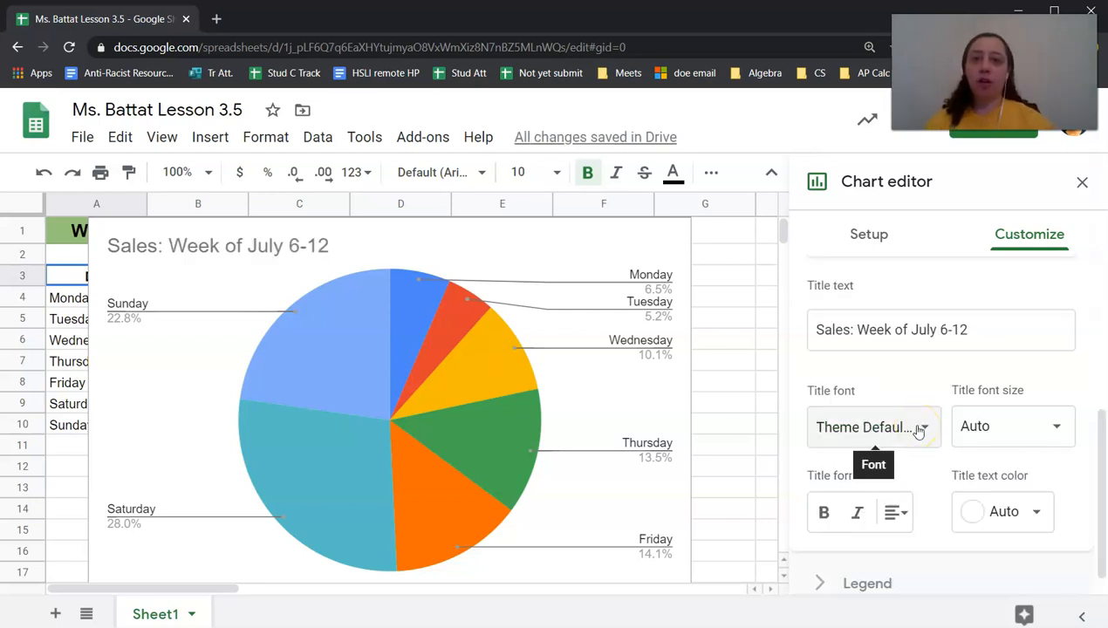
click(919, 431)
click(877, 544)
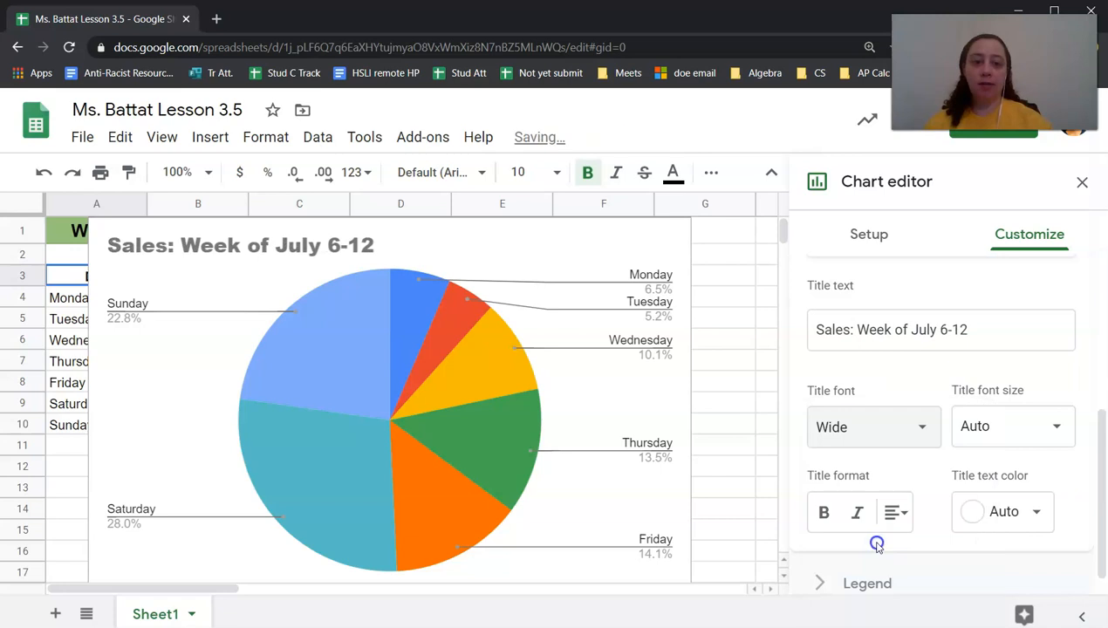
click(1032, 517)
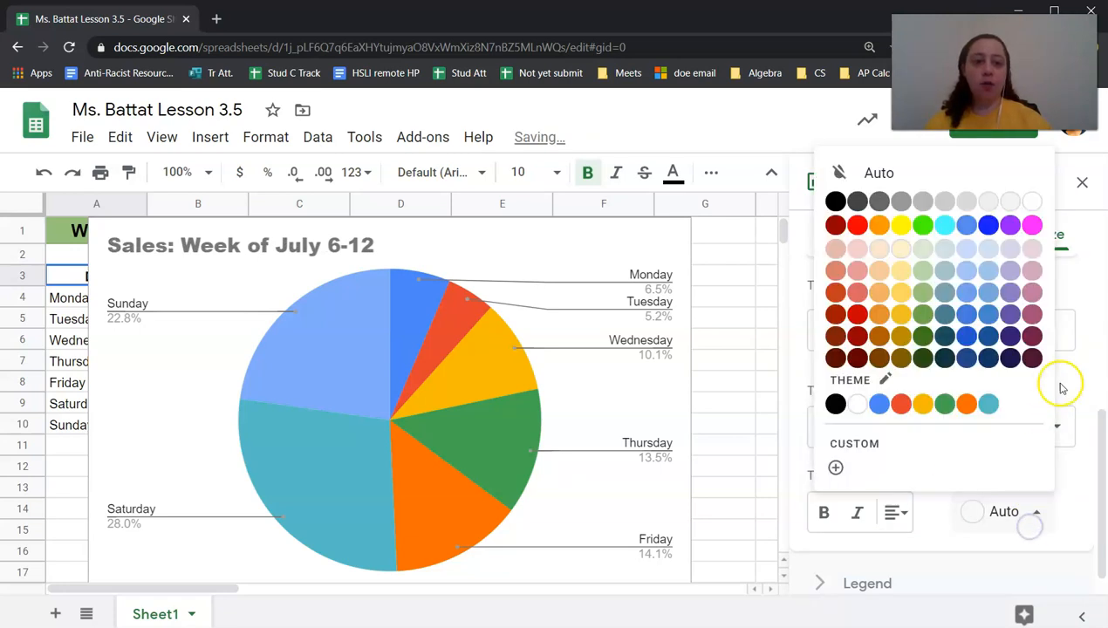
click(836, 404)
click(892, 513)
click(923, 553)
scroll(998, 330, up, 3)
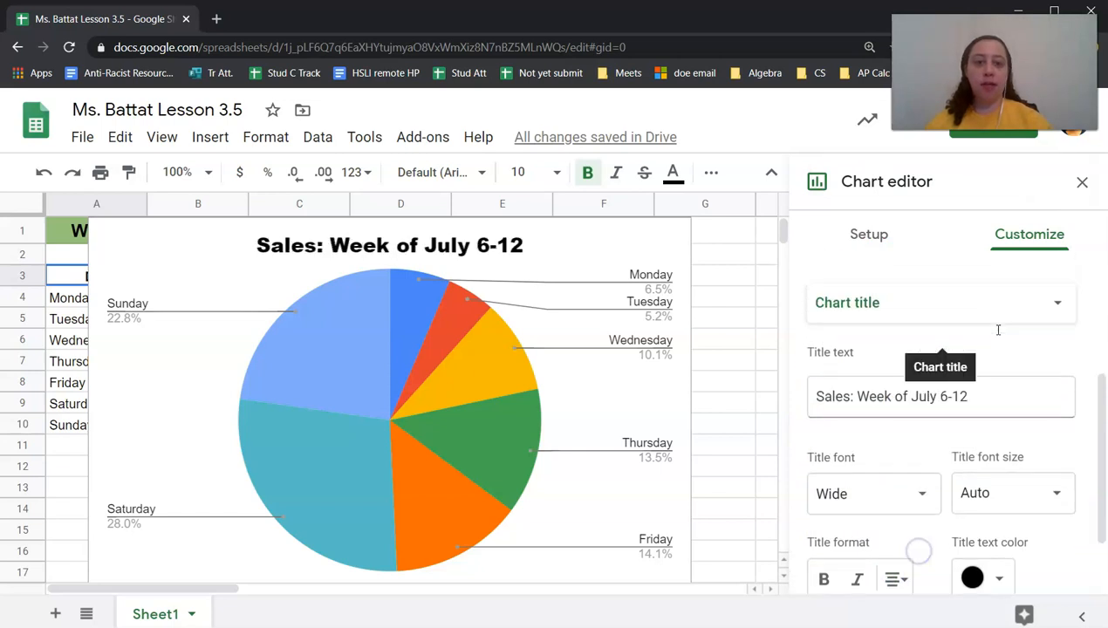
click(822, 285)
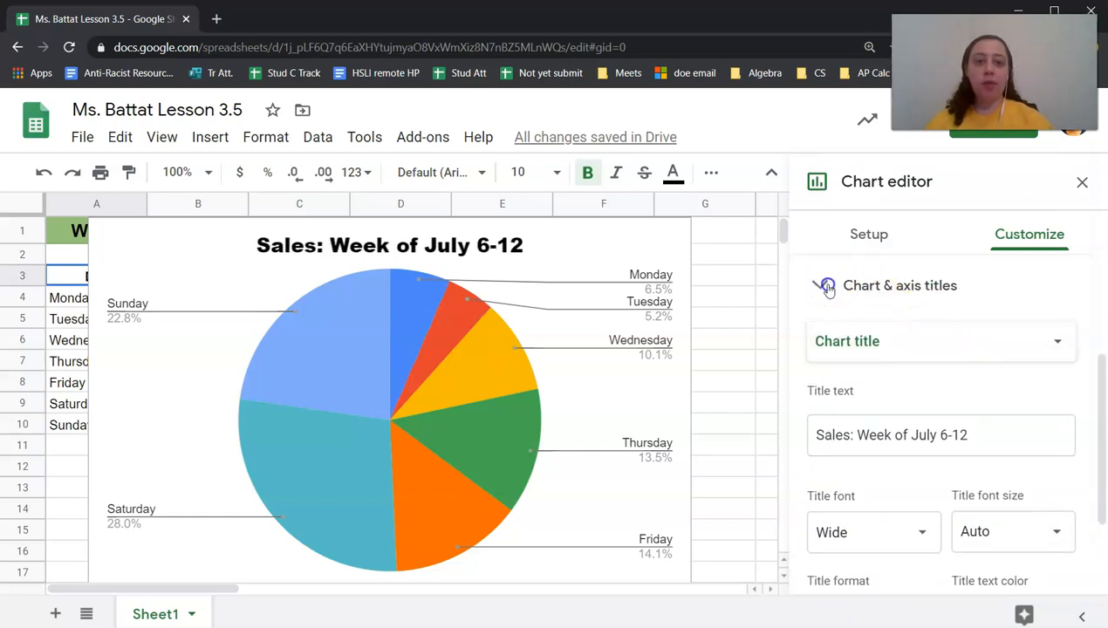
- Set the chart's background color to light gray in the chart style settings
click(891, 283)
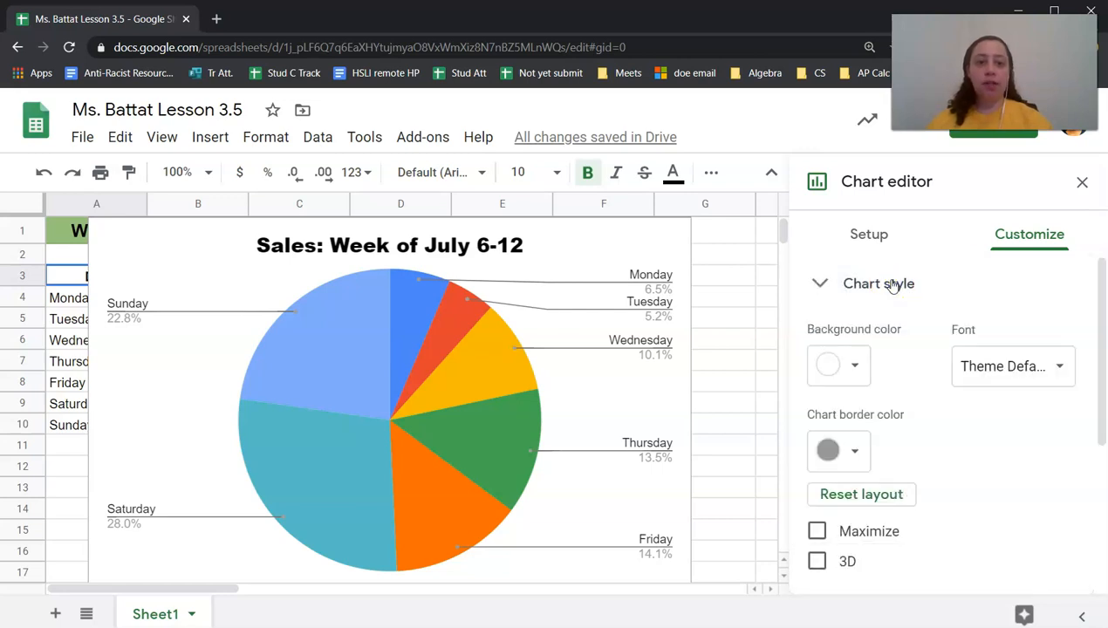
click(856, 370)
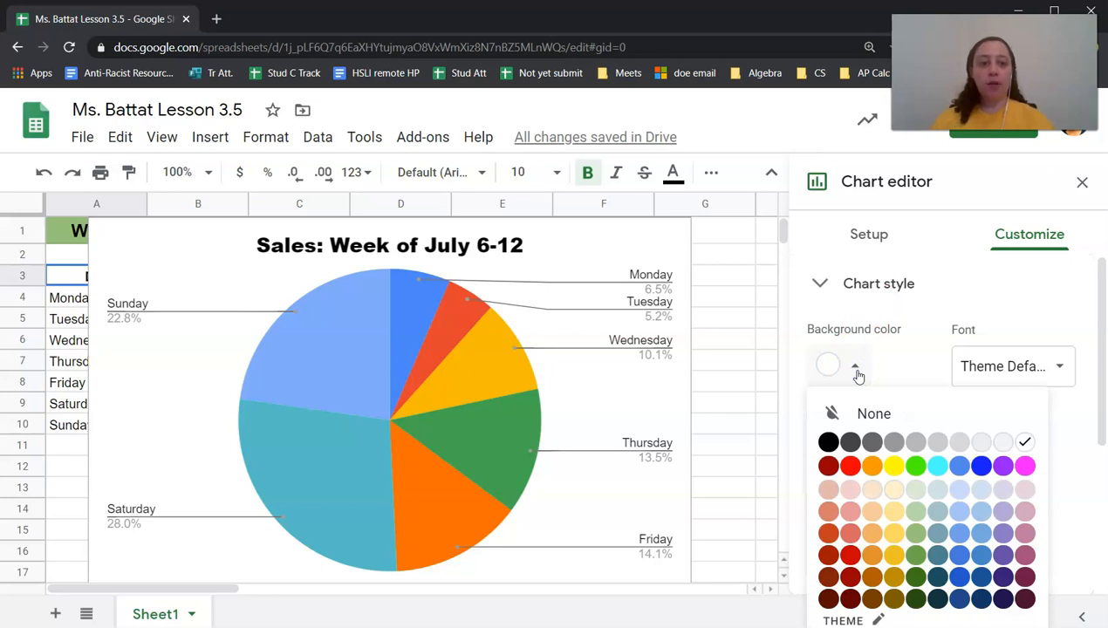
click(961, 443)
click(824, 282)
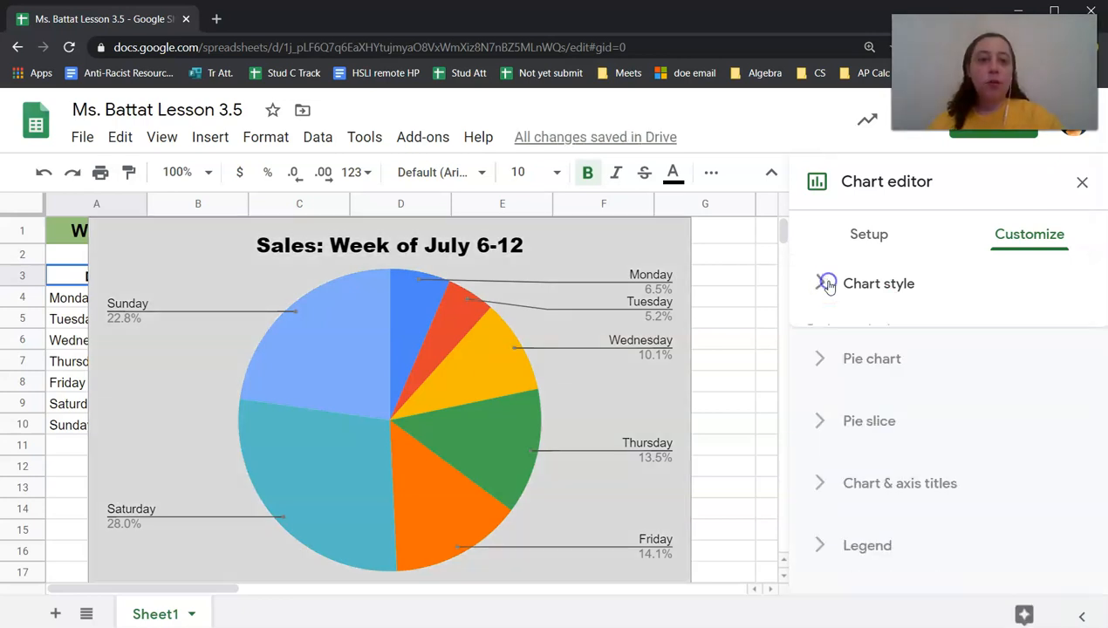
- Try a 25% donut hole on the pie chart and set it back to 0%
click(836, 348)
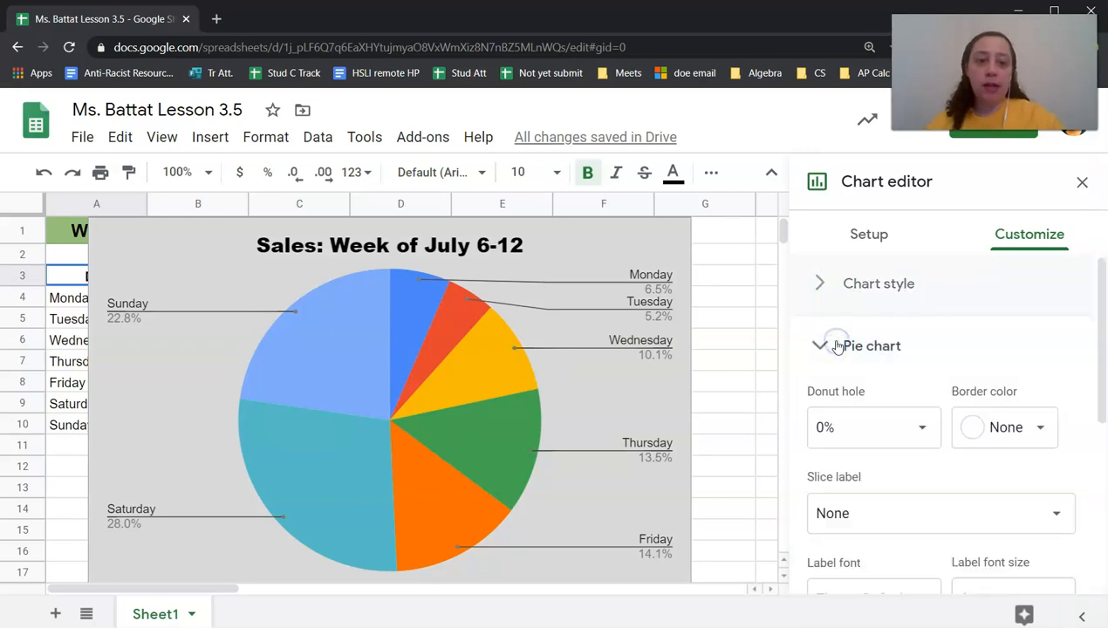
click(866, 428)
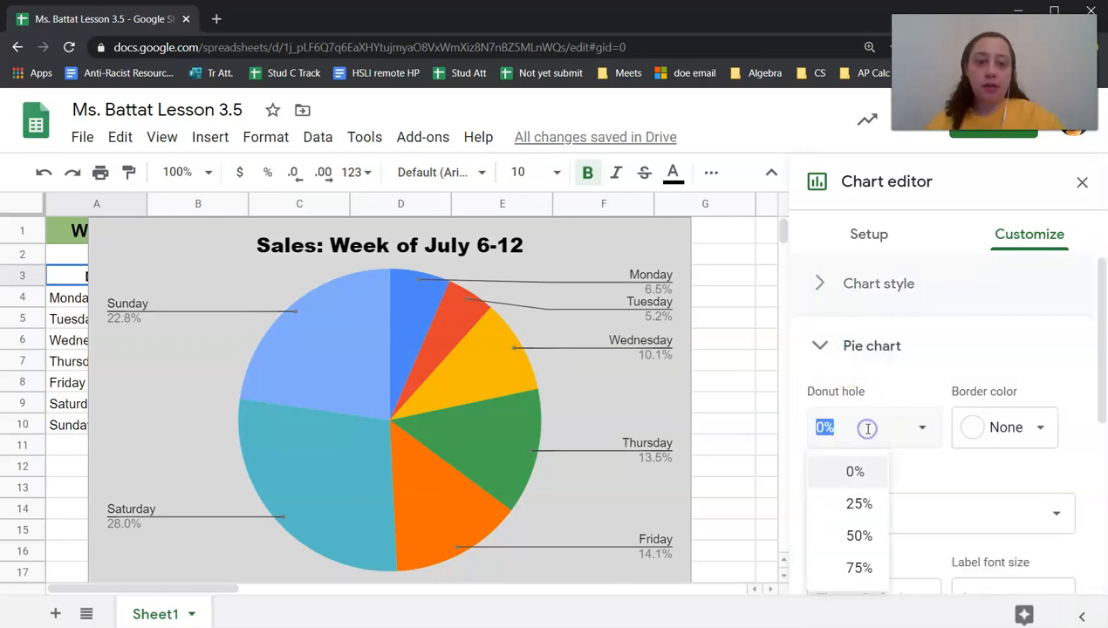
click(858, 502)
click(921, 429)
click(879, 468)
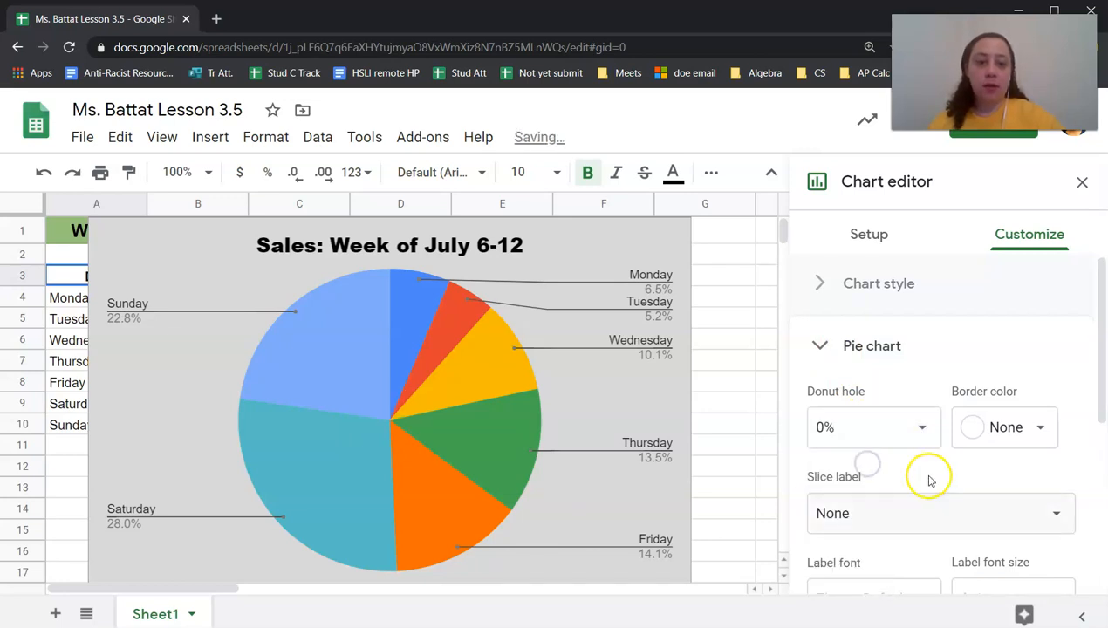
- Set the pie chart's slice labels to Value and Percentage
scroll(927, 477, down, 2)
click(869, 423)
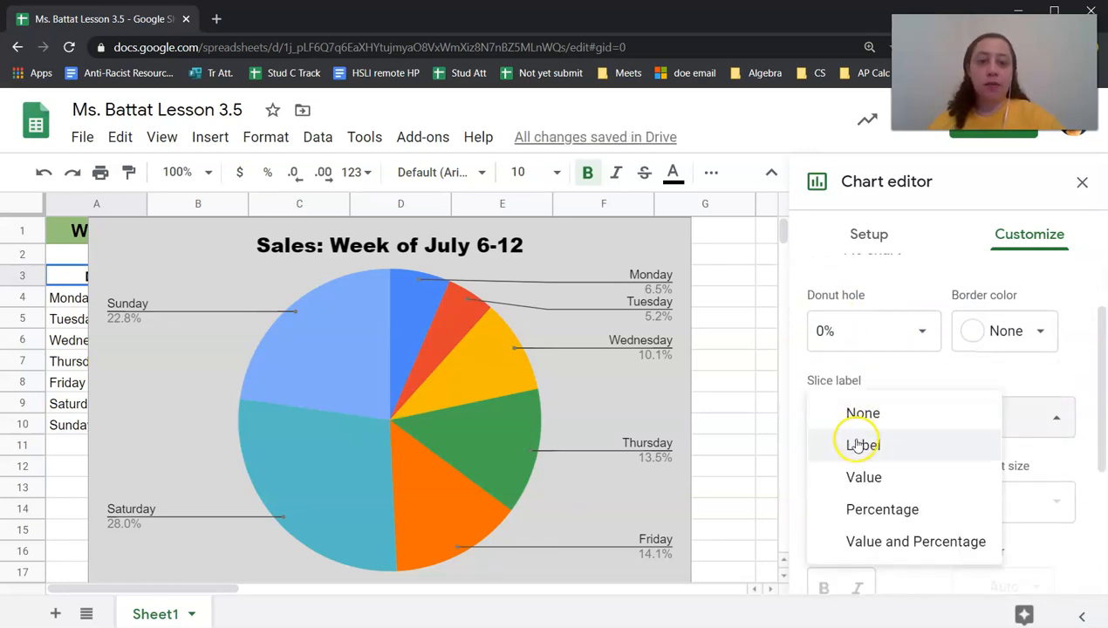
click(881, 544)
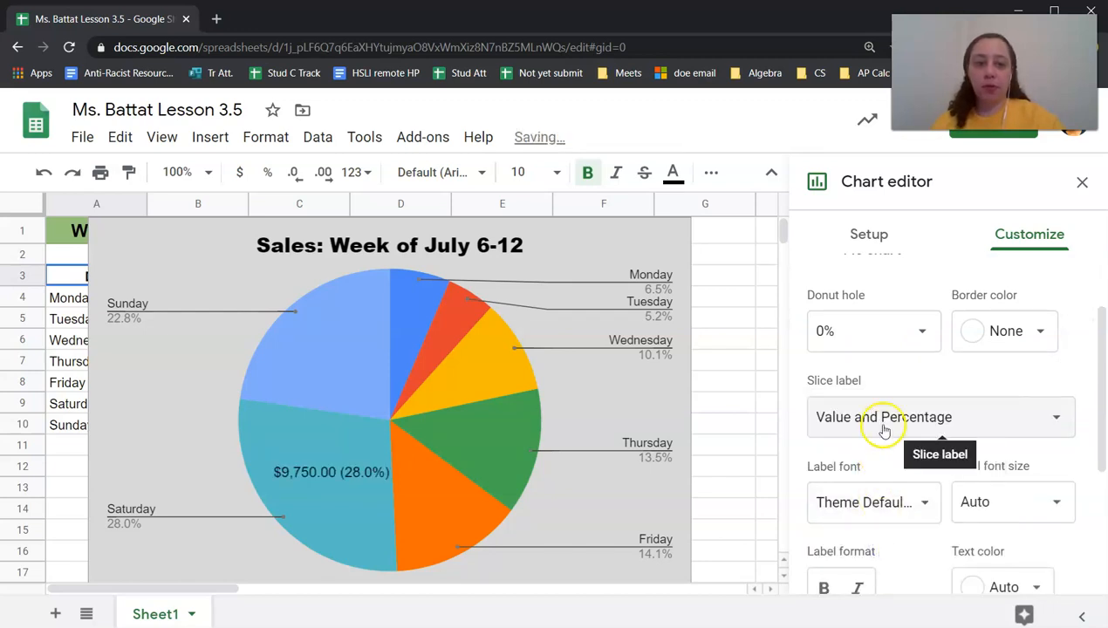
- Set the pie chart's slice label font size to 10 and the label font to Arial
click(1055, 509)
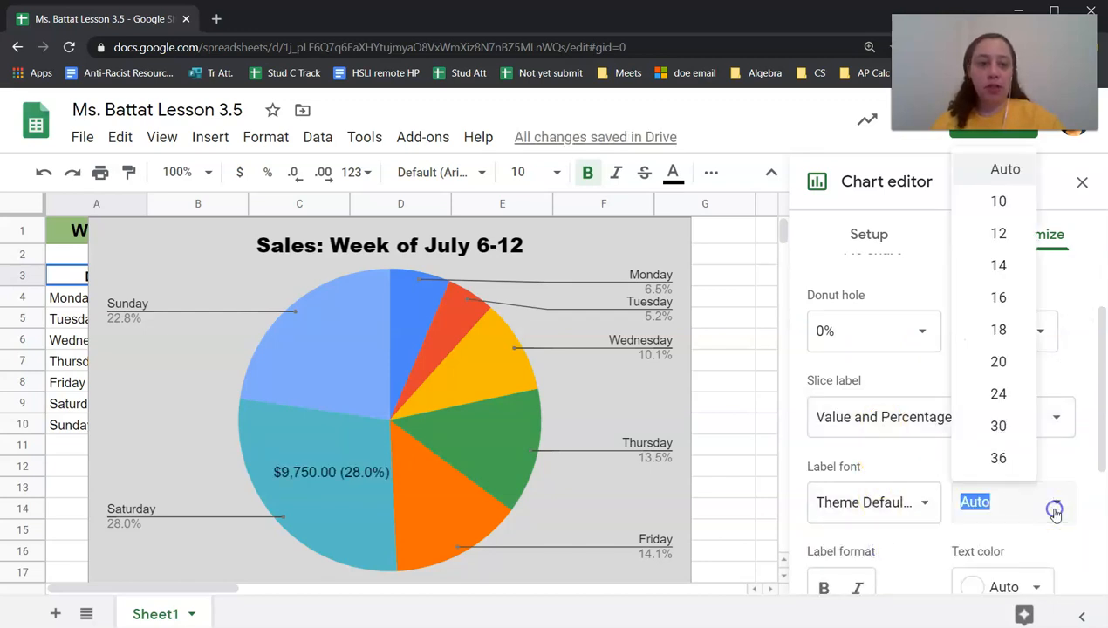
click(1000, 204)
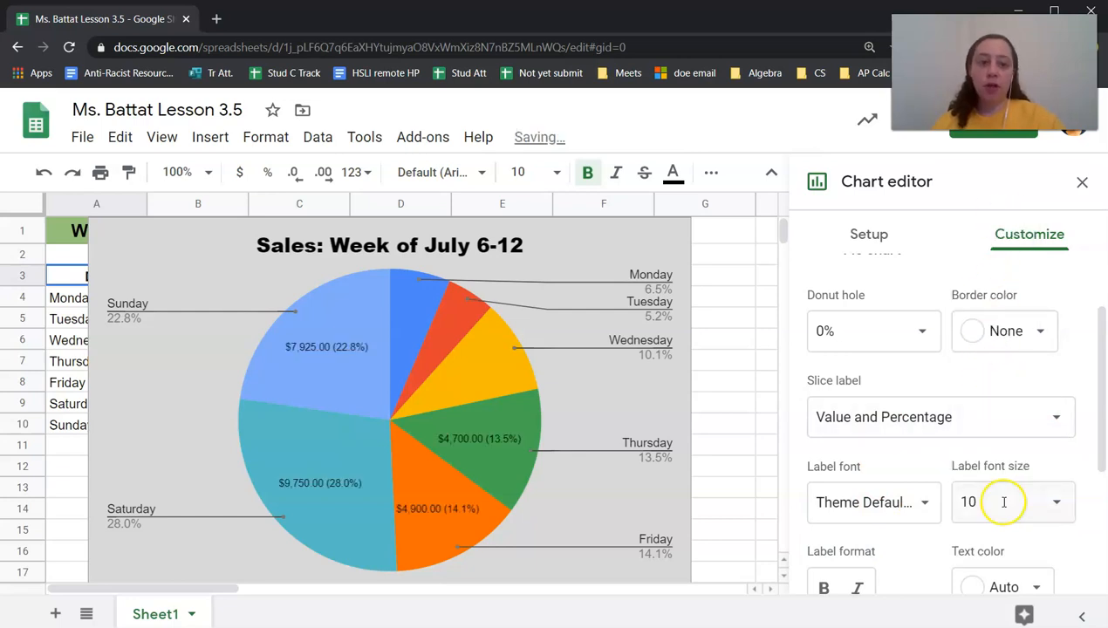
click(1052, 500)
click(916, 504)
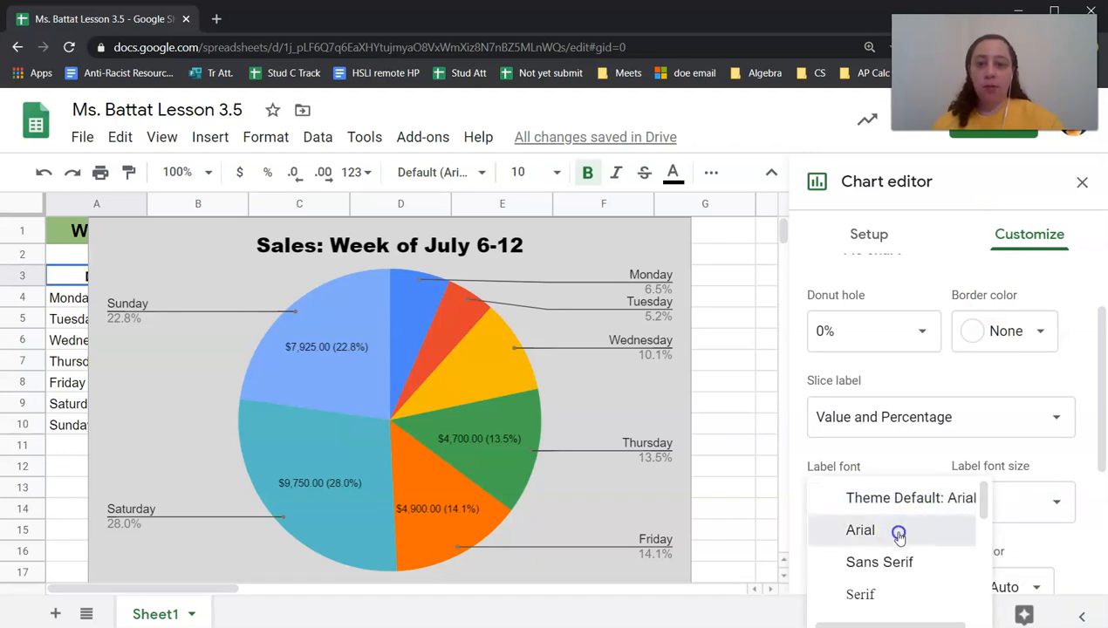
click(899, 530)
scroll(1012, 534, down, 2)
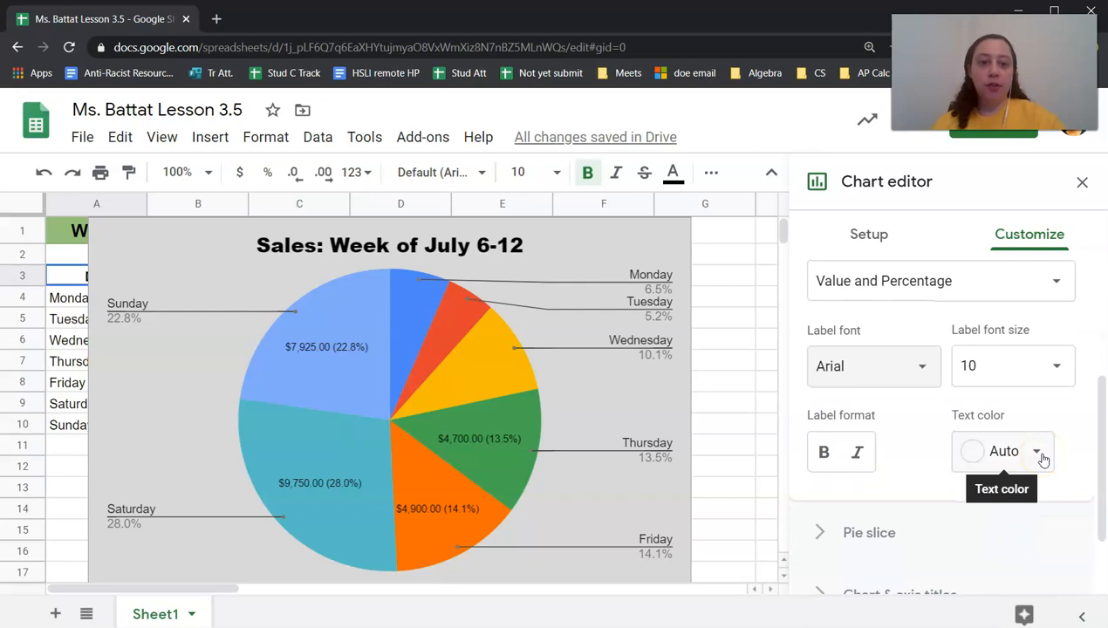
- Examine the settings for individual pie slices and for the chart and axis titles
click(906, 537)
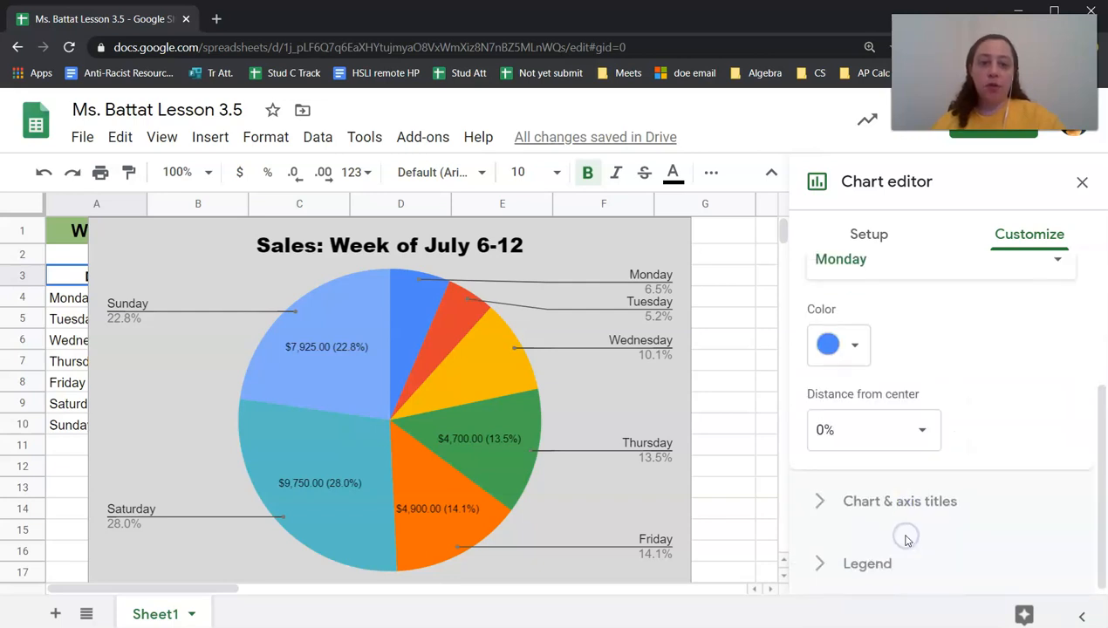
scroll(883, 323, up, 1)
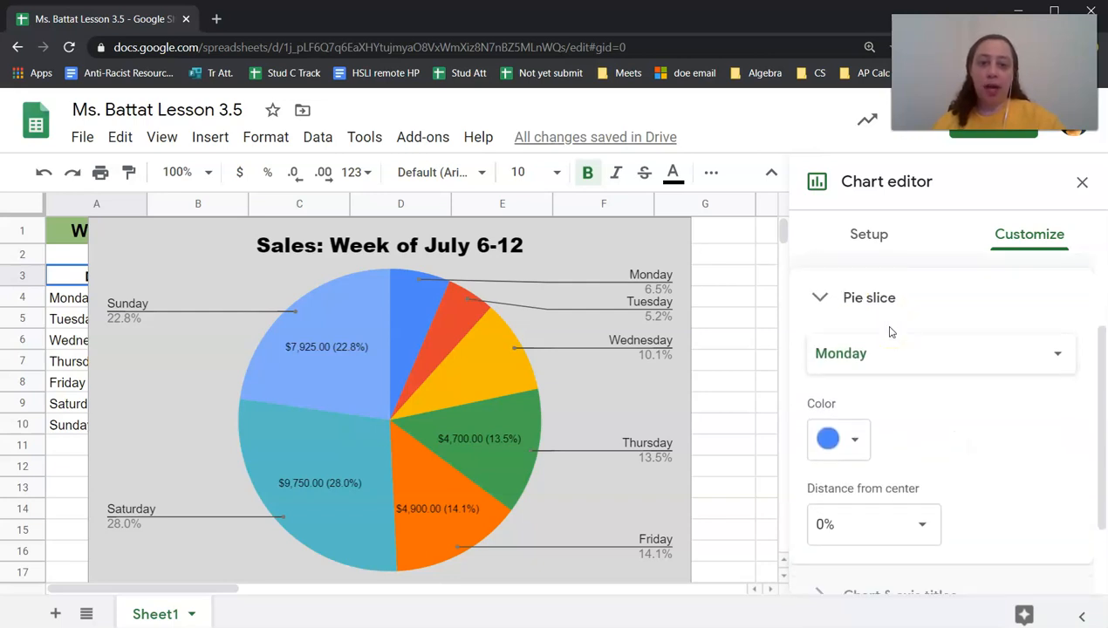
scroll(888, 330, down, 1)
click(924, 510)
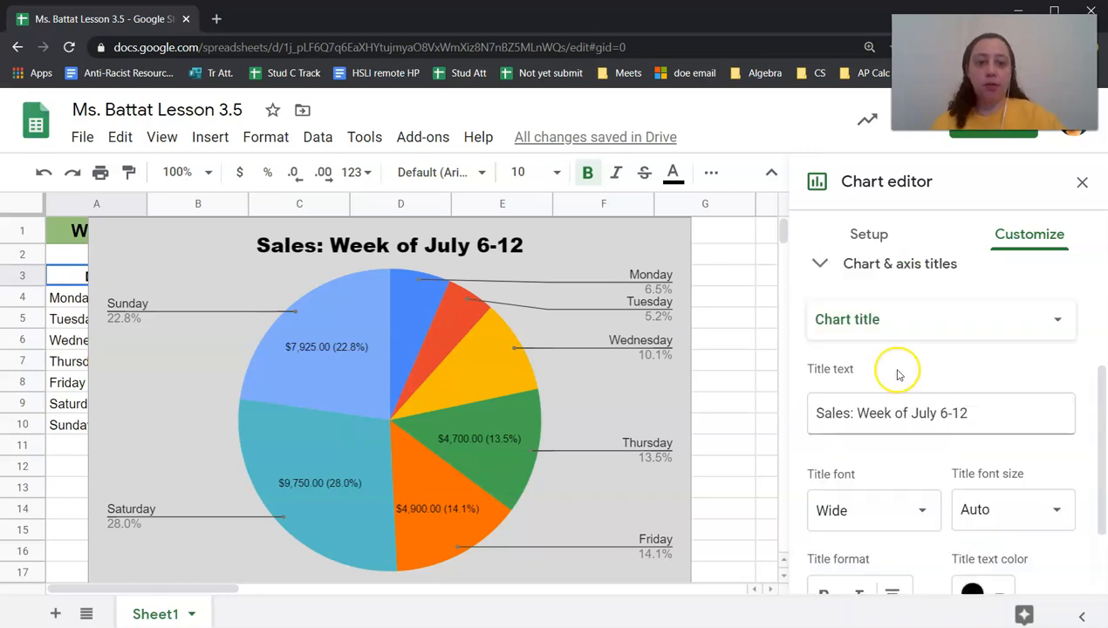
scroll(898, 375, down, 1)
- Try the Labeled and Left legend positions, set the legend's position to Right and close the chart editor
click(855, 541)
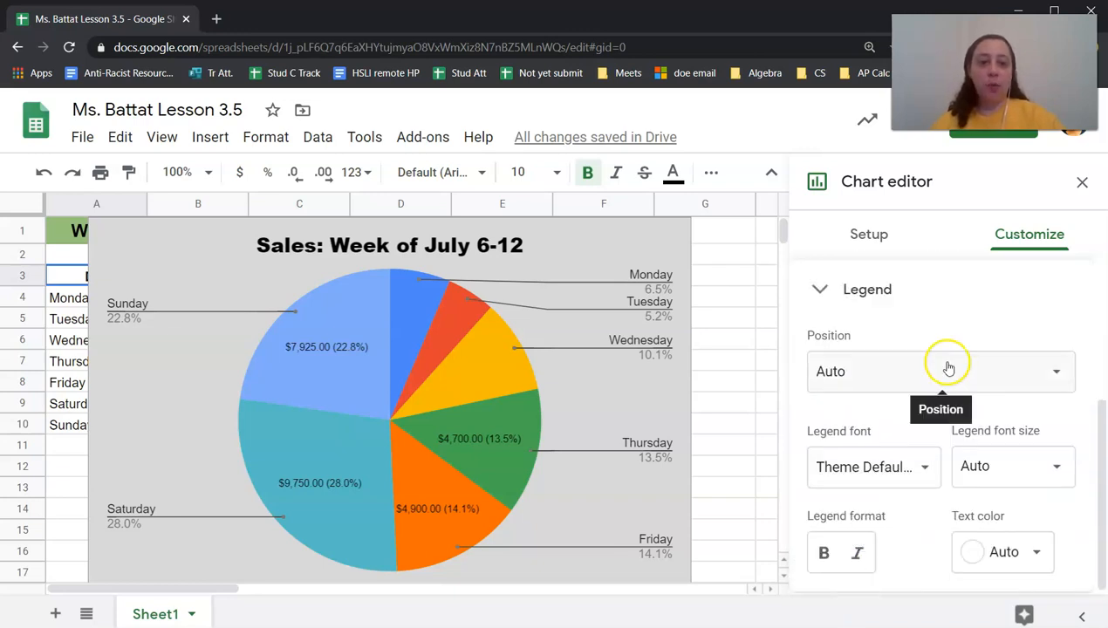
click(945, 377)
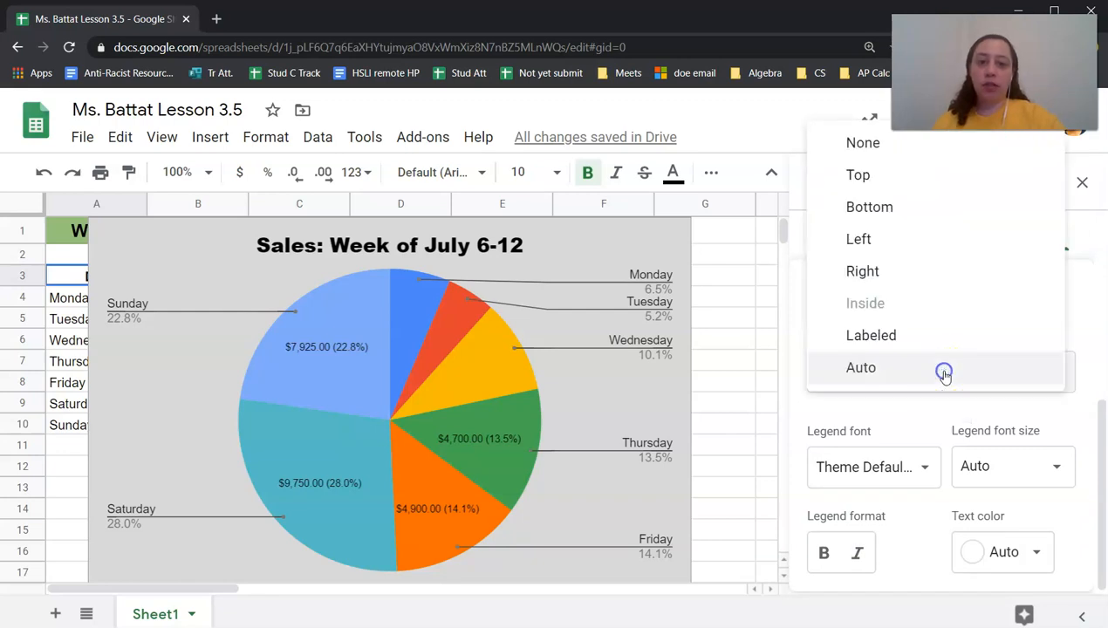
click(890, 338)
click(904, 369)
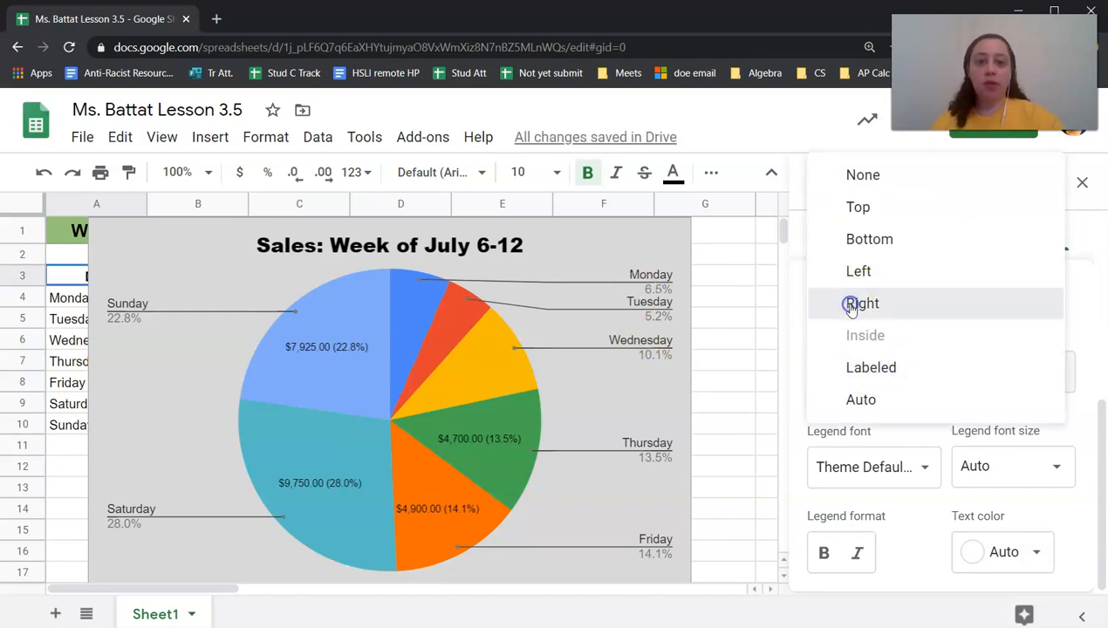
click(856, 302)
click(859, 372)
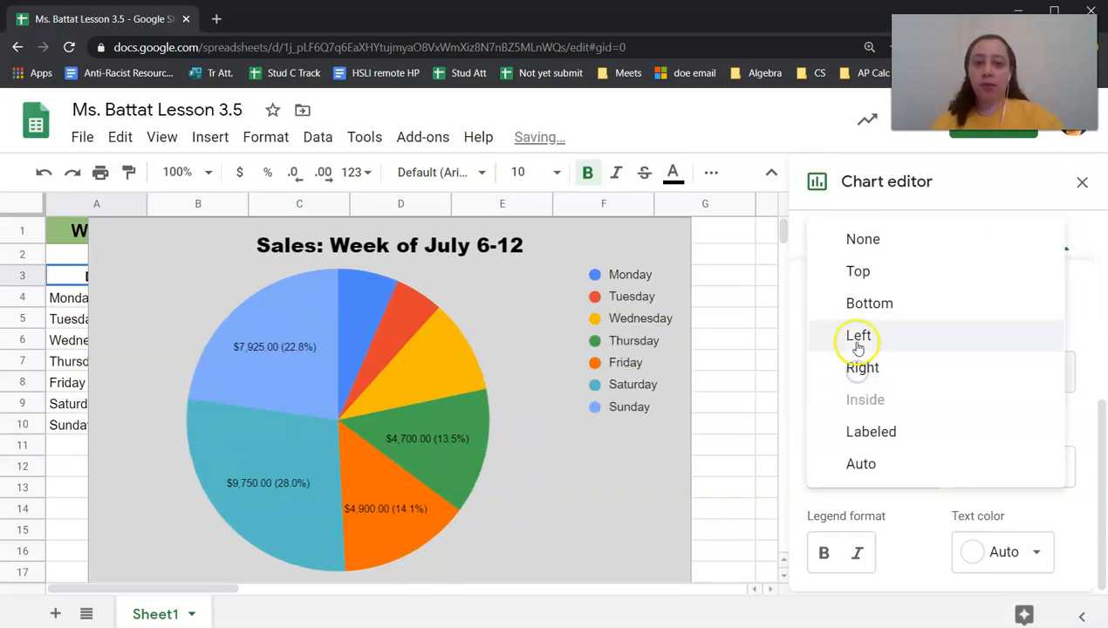
click(859, 337)
click(866, 373)
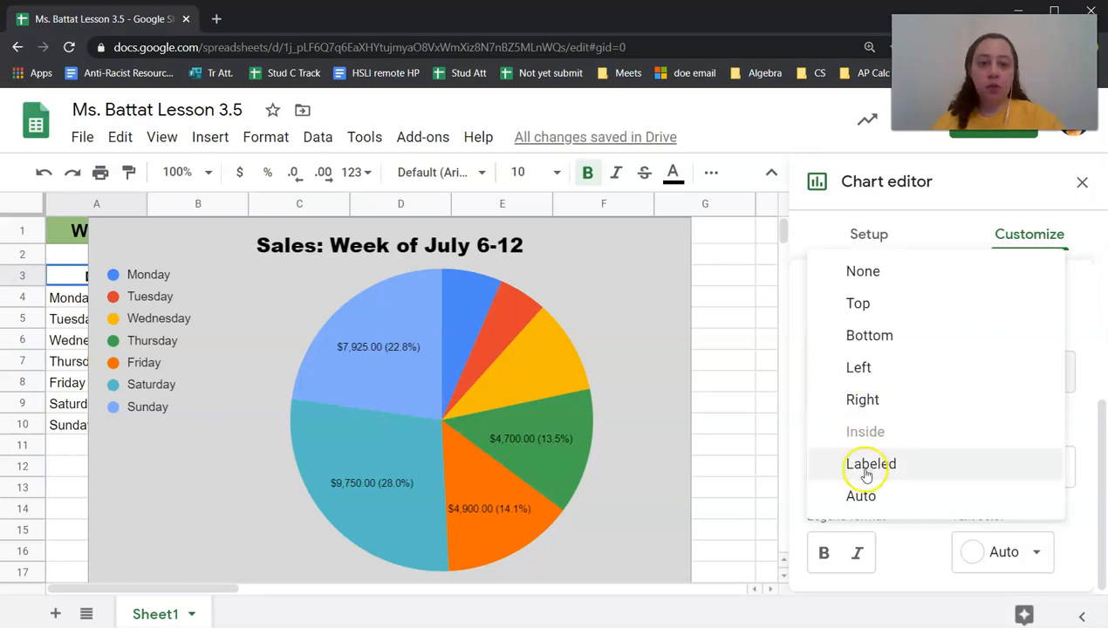
click(870, 403)
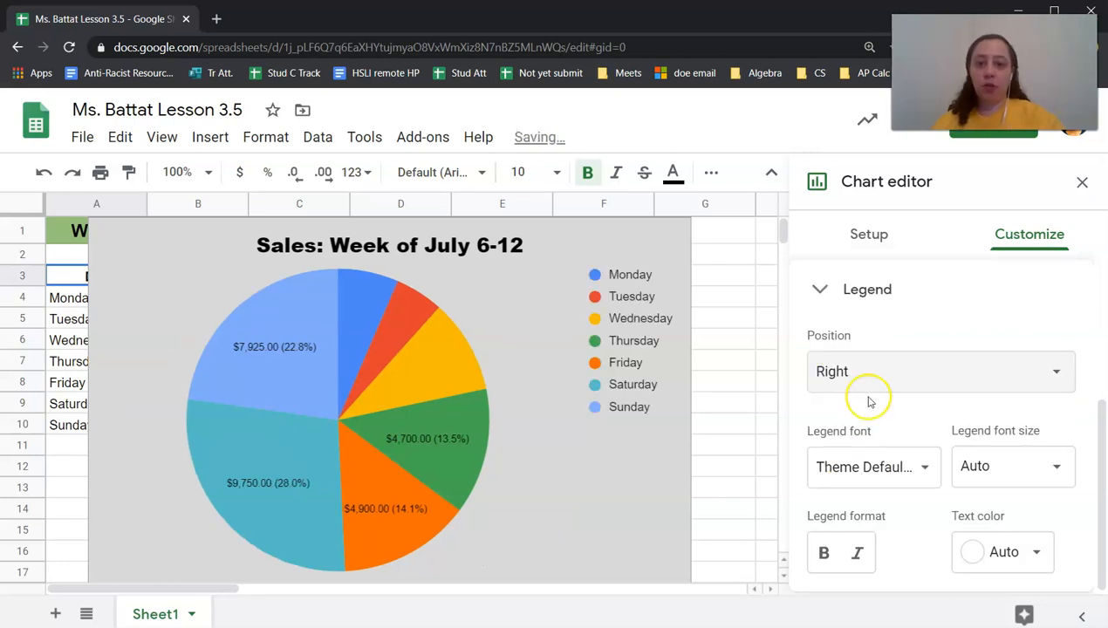
click(720, 323)
- Move the pie chart to its own sheet
click(576, 437)
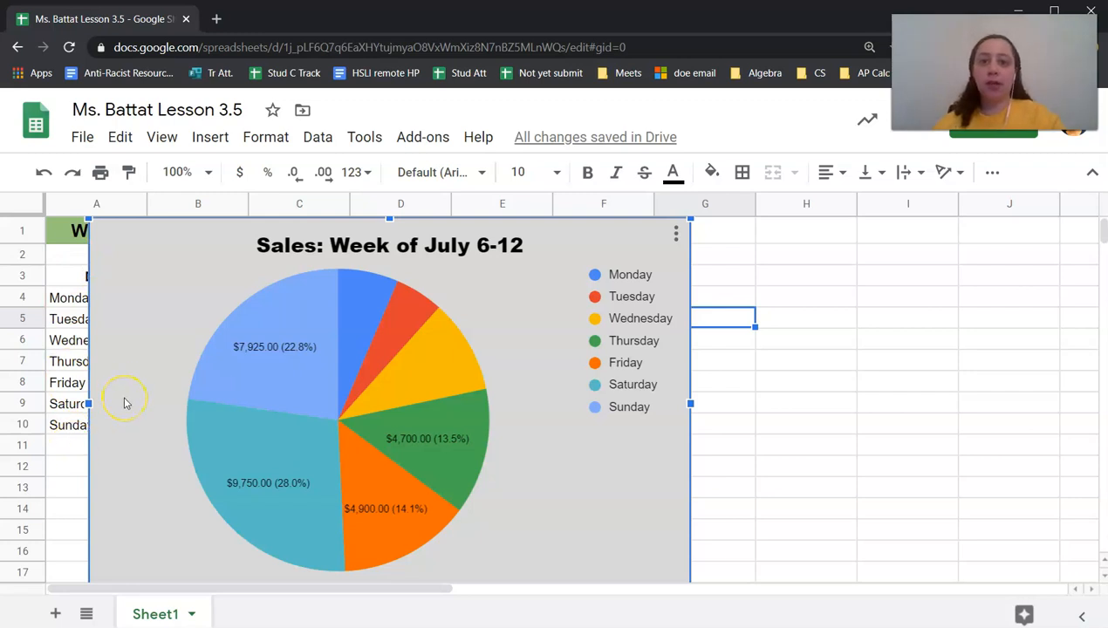
mouse_move(447, 336)
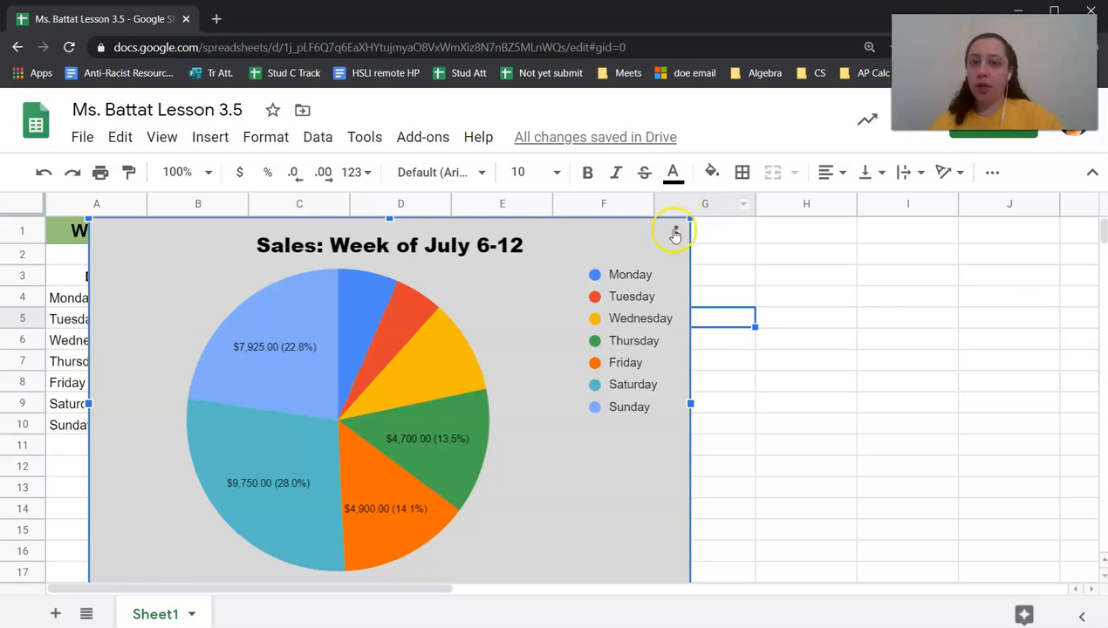
click(676, 237)
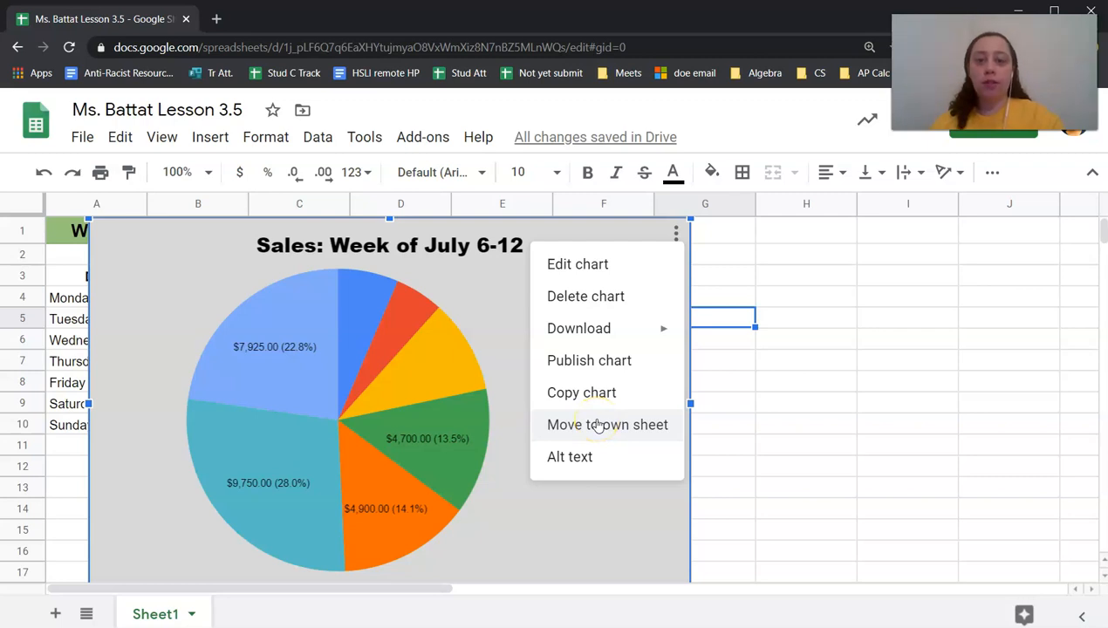
click(598, 423)
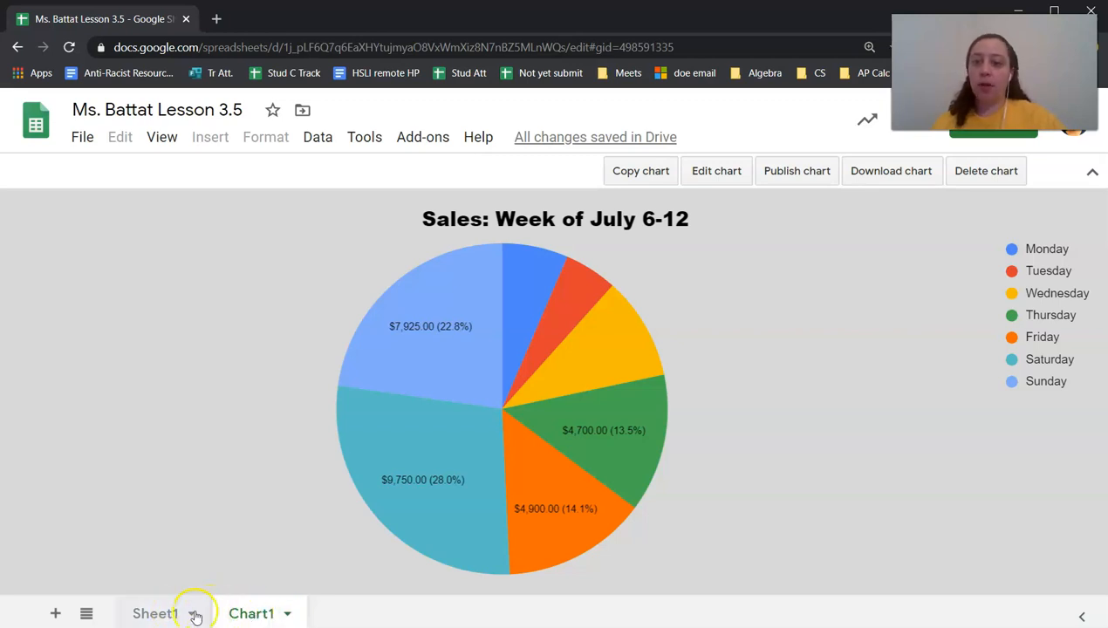
- Rename the sheet holding the sales table as "Sales by Day"
click(161, 613)
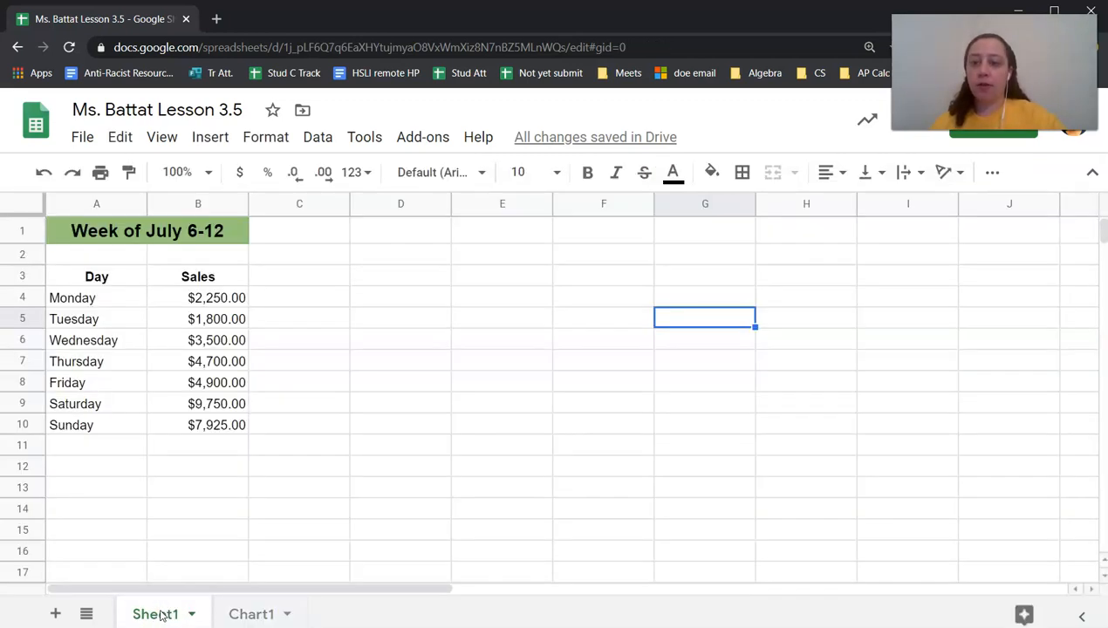
click(237, 616)
click(153, 616)
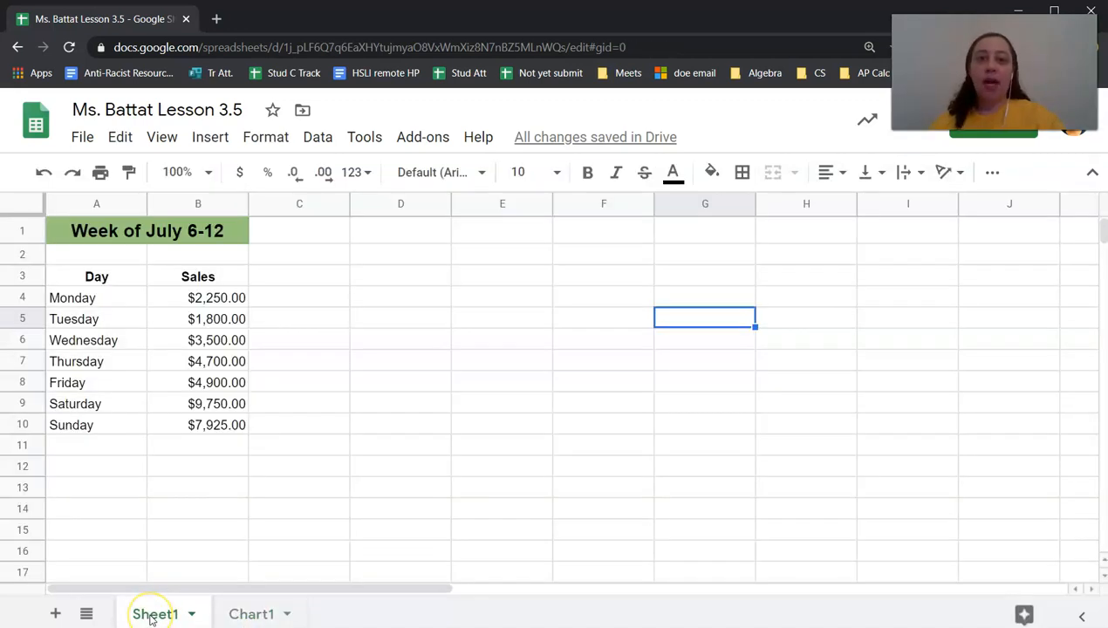
double_click(151, 616)
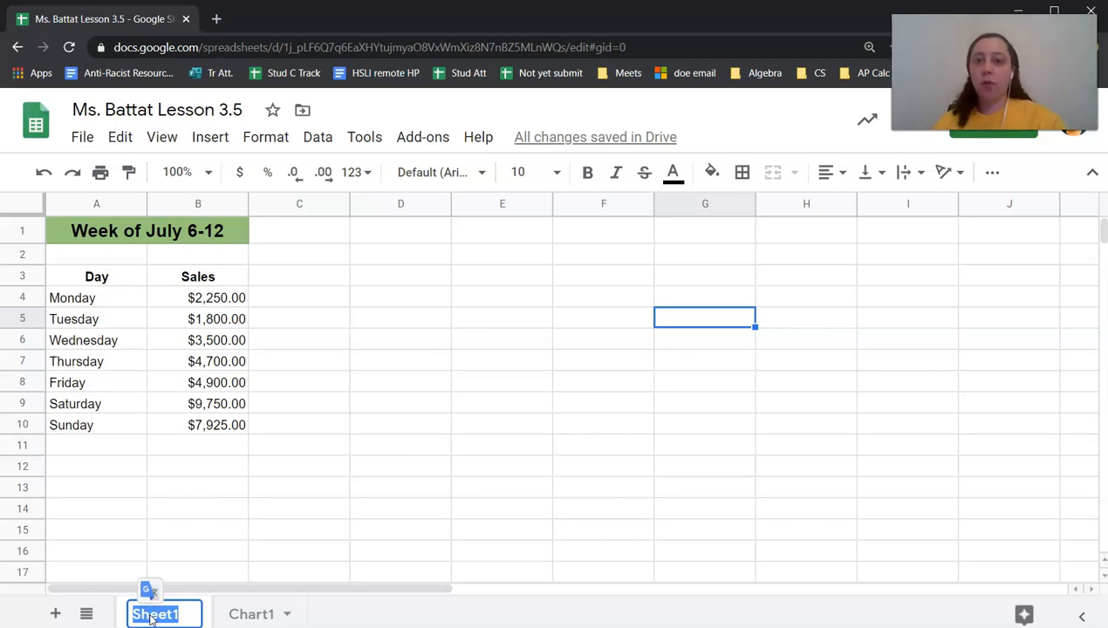
text(Sale)
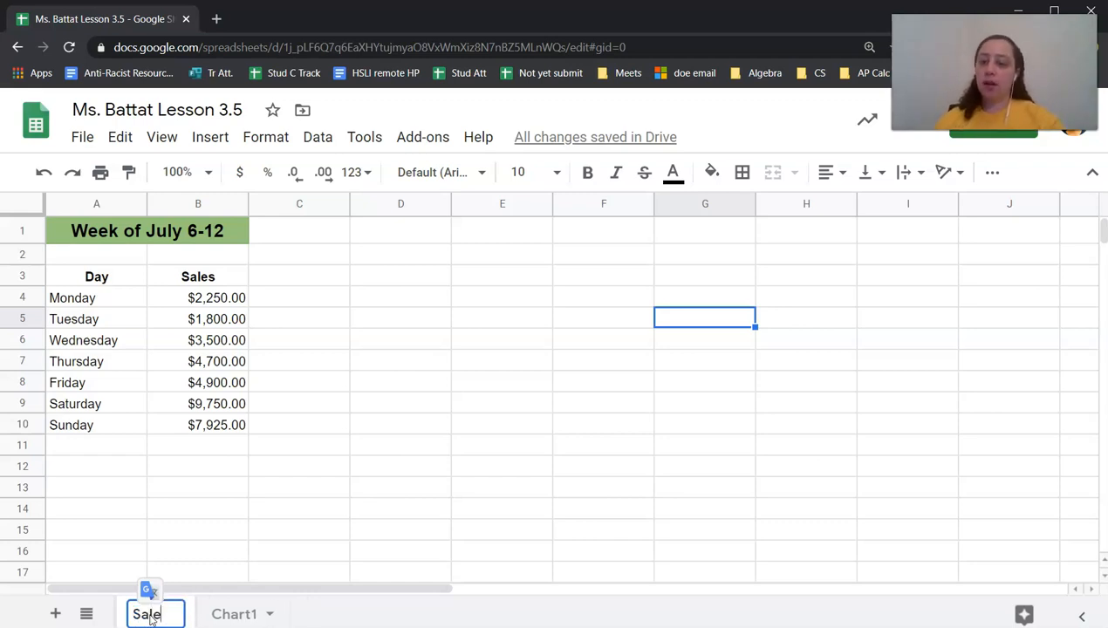
text(s By Day)
- Rename the pie chart's sheet as "Sales by Day - Pie"
click(292, 614)
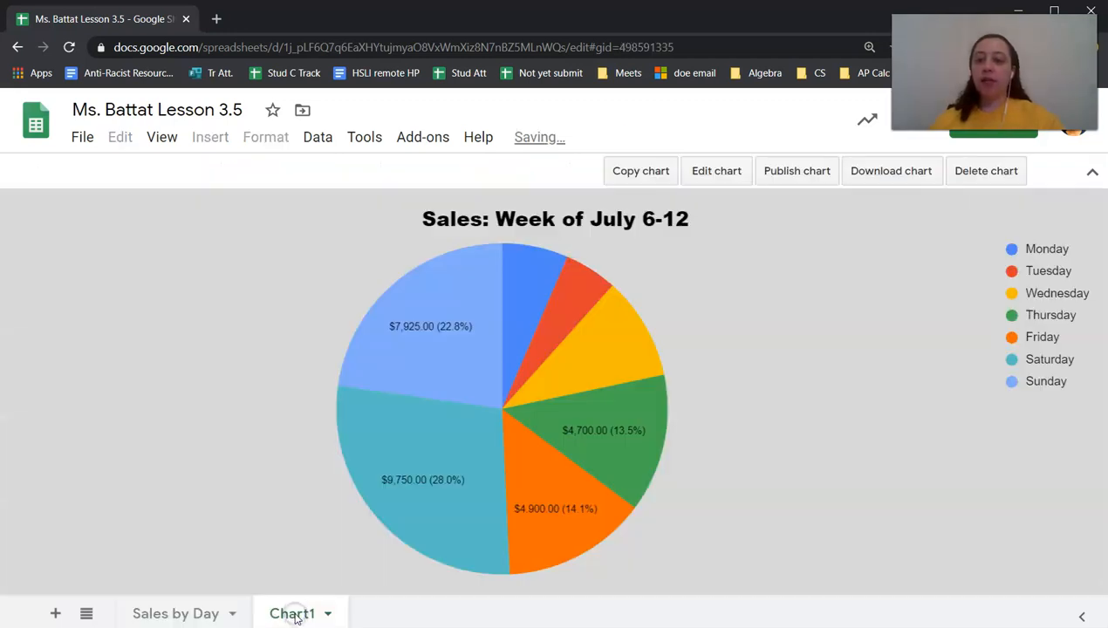
double_click(297, 616)
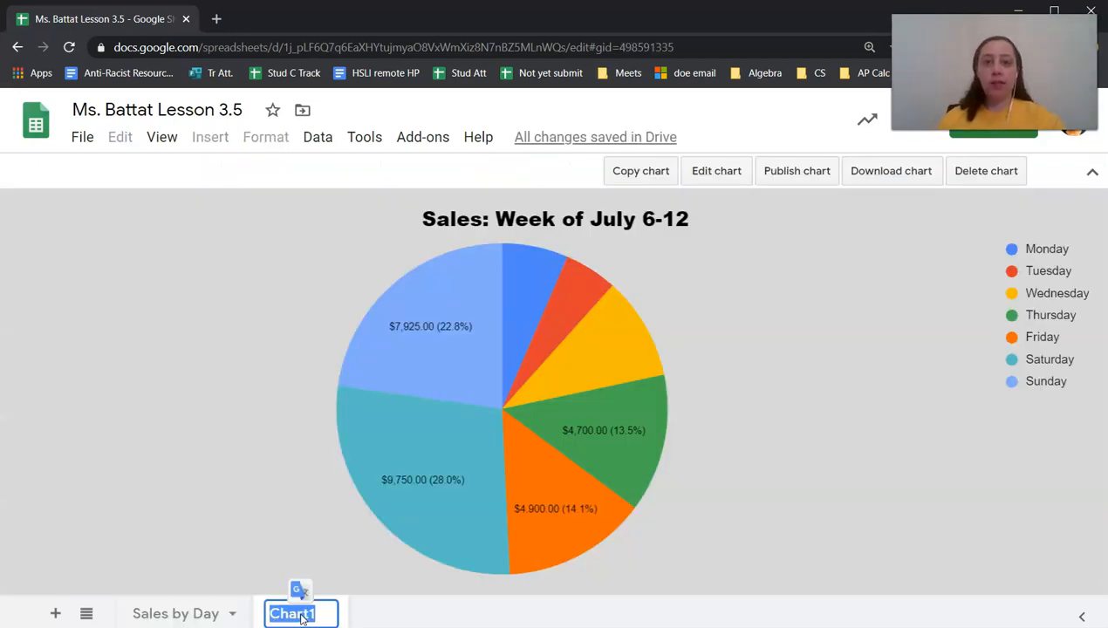
text(Sales by Day)
text(- Pie)
key(Return)
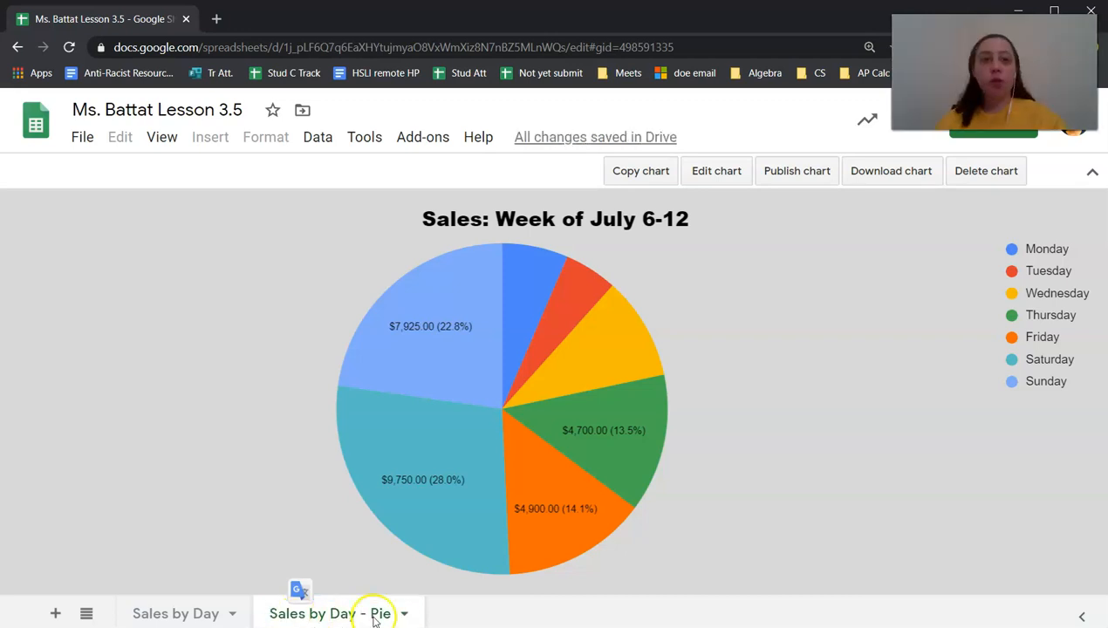
- Add a new sheet and name it "Highest to Lowest Sales"
click(52, 615)
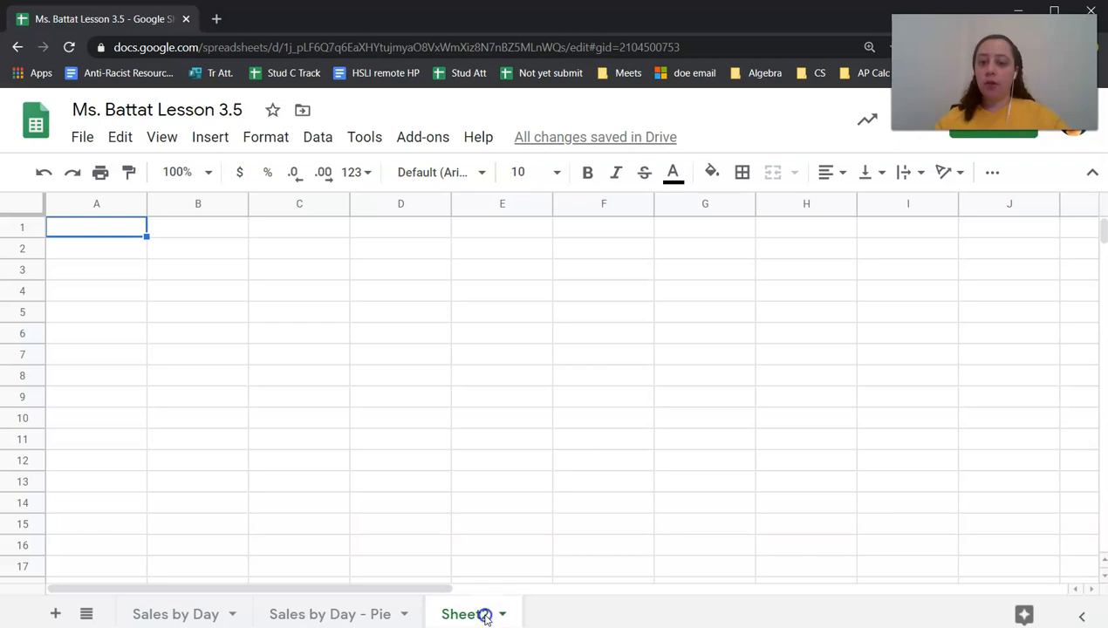
double_click(471, 615)
text(High)
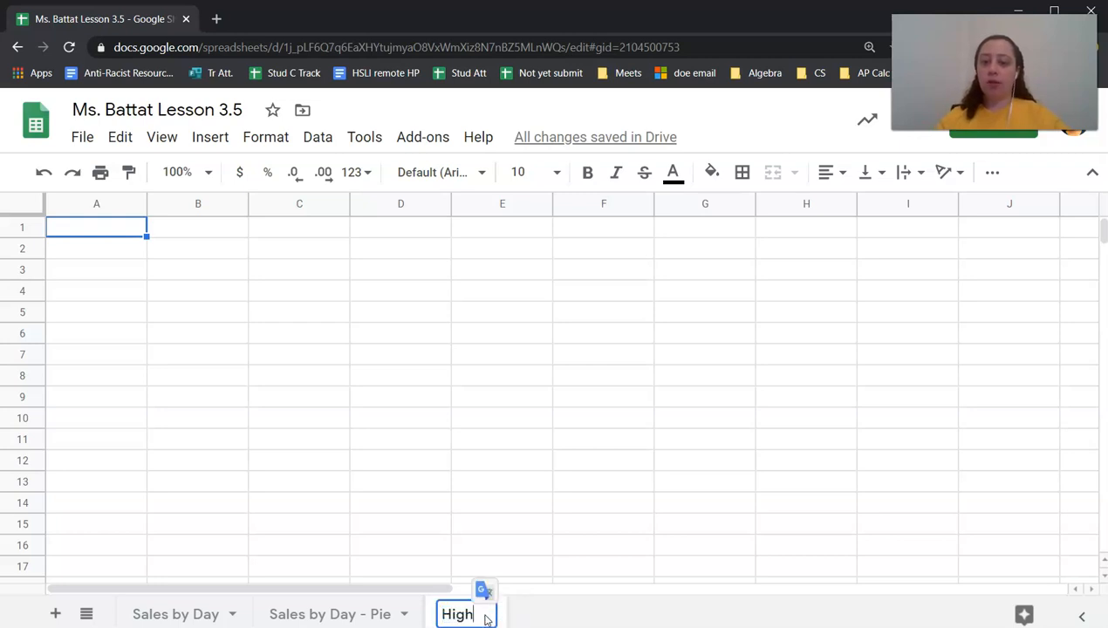
text(est to Lowest Sales)
key(Return)
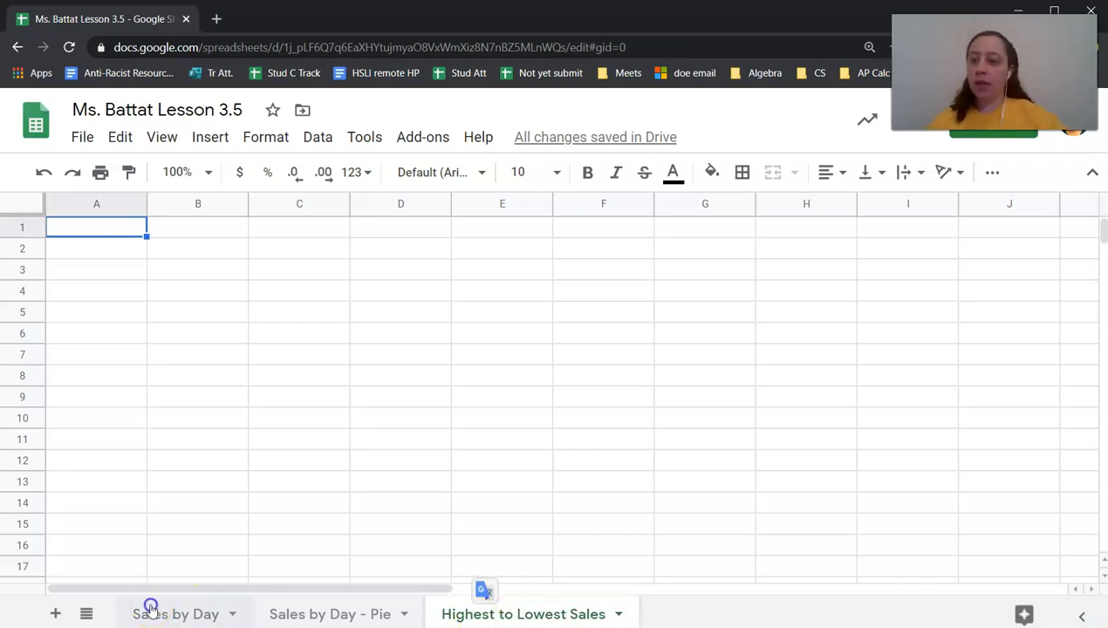
- Copy the weekly sales table, rows 1 to 11, from the Sales by Day sheet to cell A1 of the Highest to Lowest Sales sheet
click(150, 611)
click(135, 241)
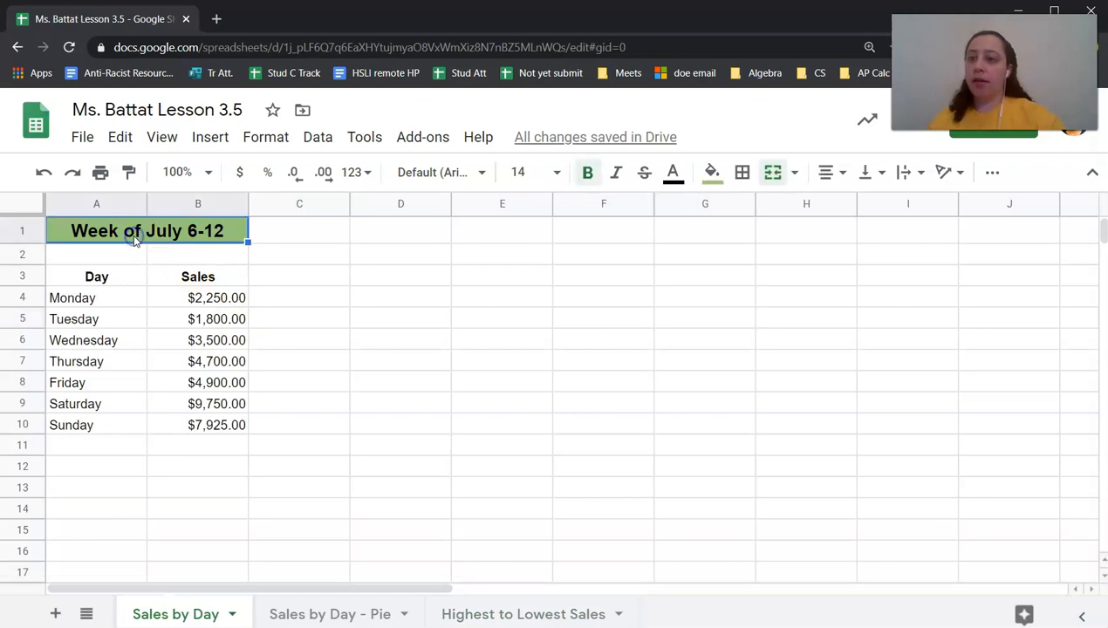
key(shift+Down)
key(shift+Down)
key(shift+Down)
key(shift+Down)
key(shift+Down)
key(shift+Down)
key(shift+Down)
key(shift+Down)
key(shift+Down)
key(shift+Down)
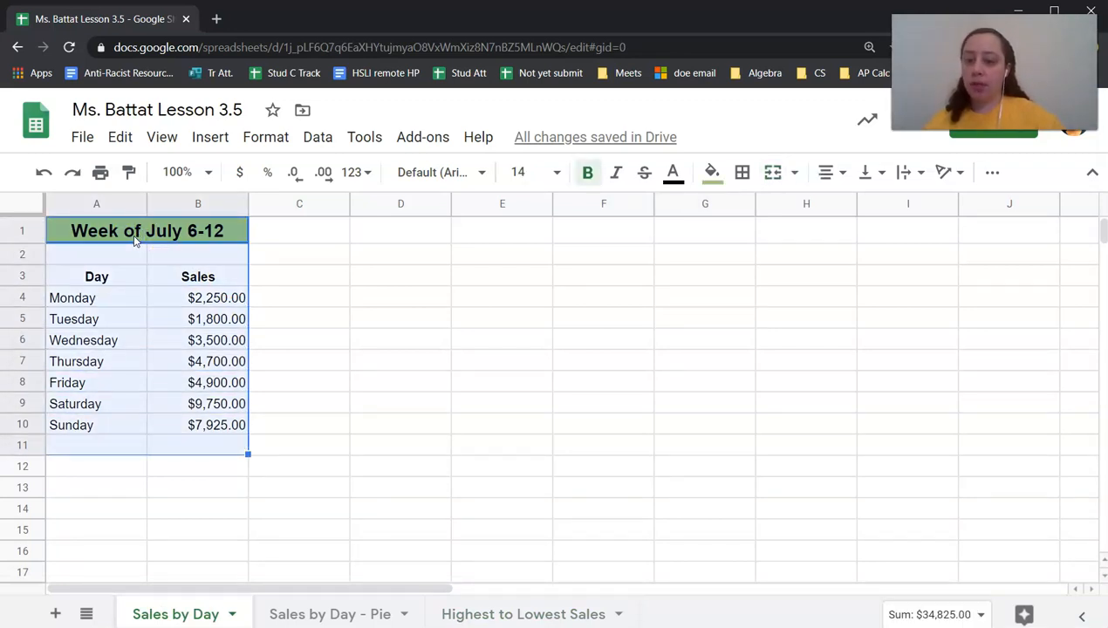
text(Sales by Day)
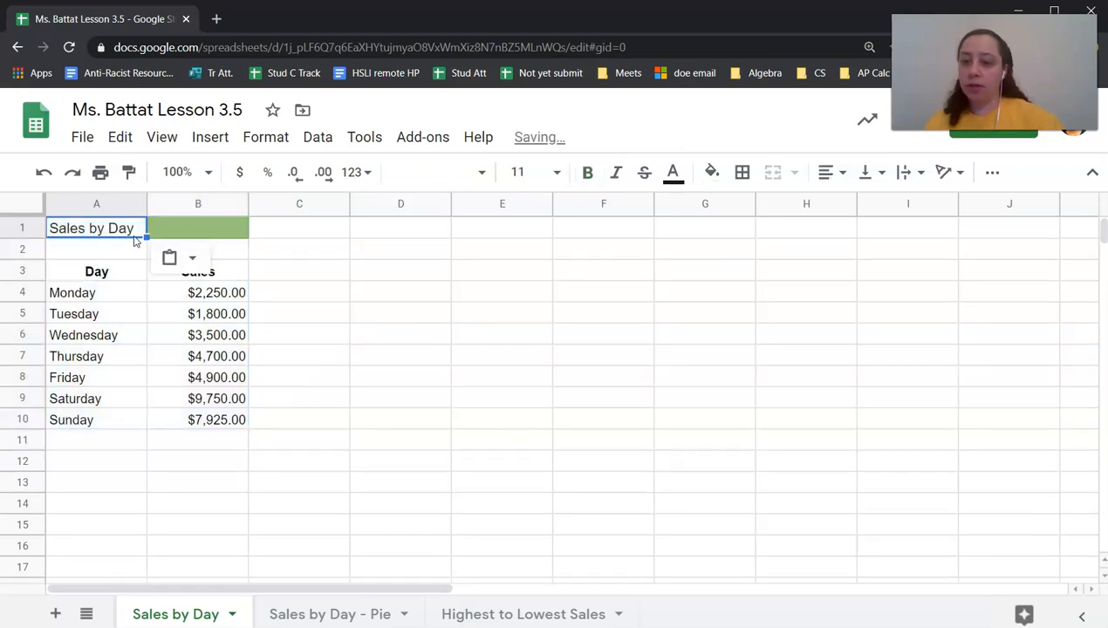
key(ctrl+z)
key(ctrl+c)
click(490, 615)
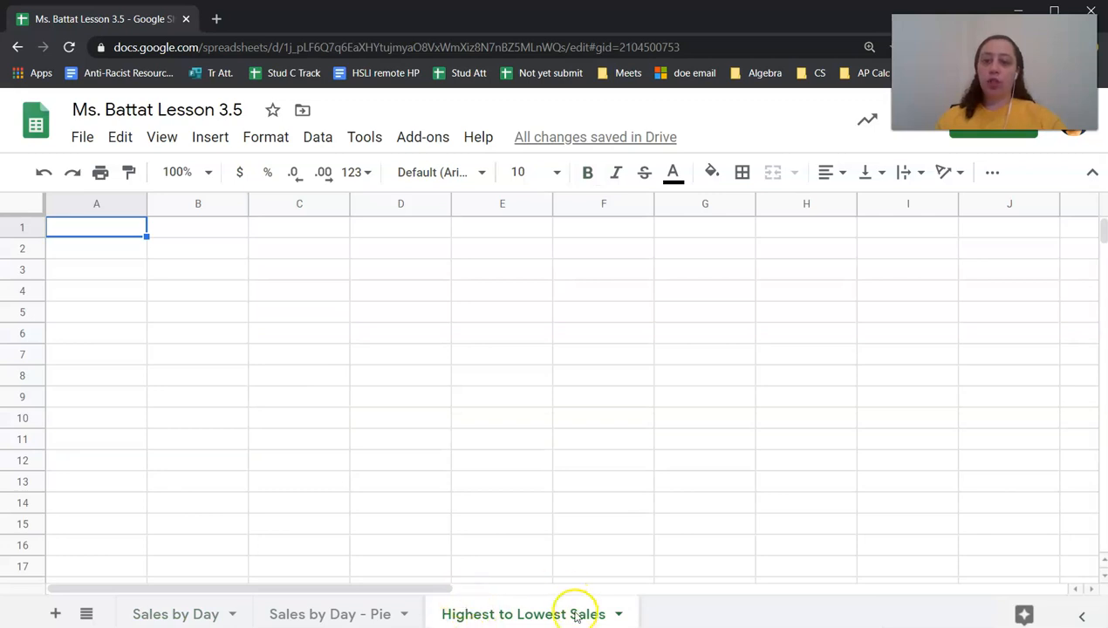
key(ctrl+v)
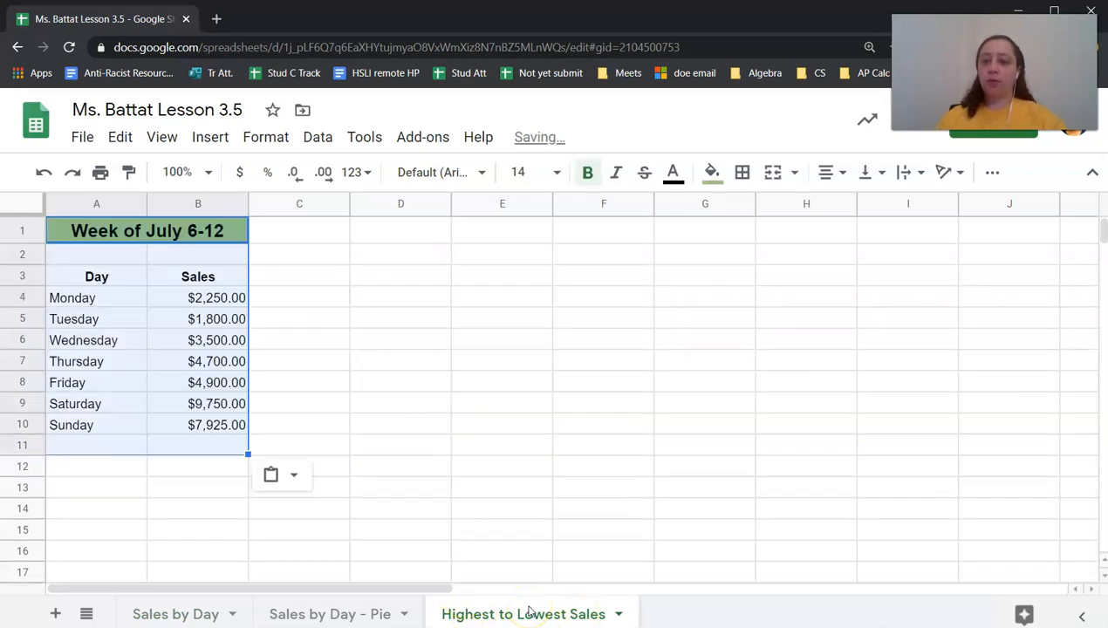
click(138, 466)
- Sort the range A3:B10 by Sales in Z → A order, treating the first row as a header row
drag(98, 277, 185, 435)
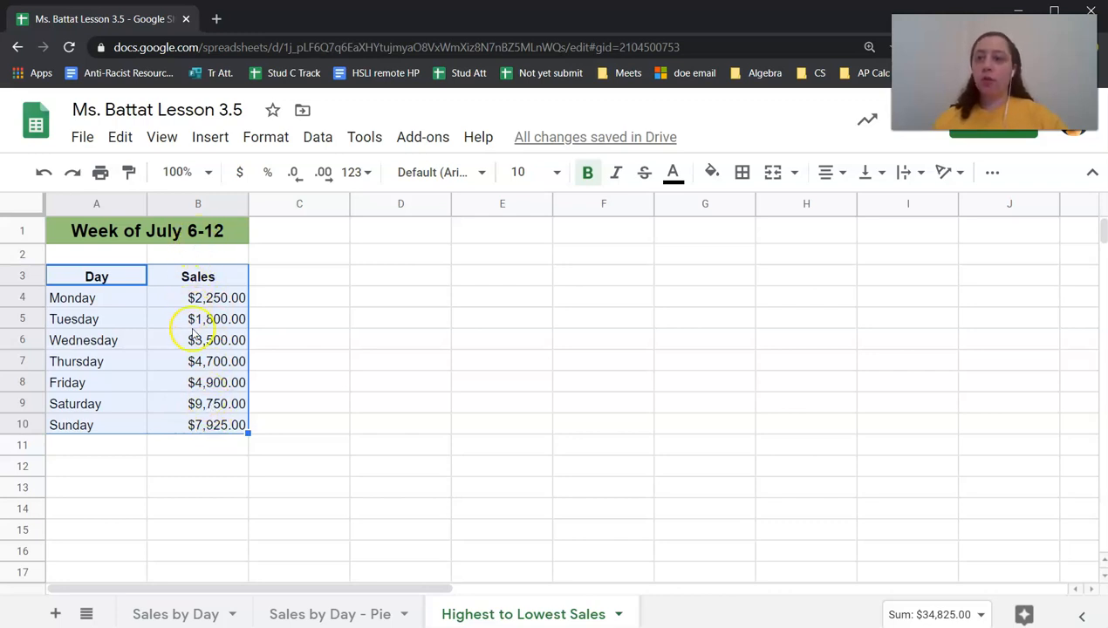
click(323, 142)
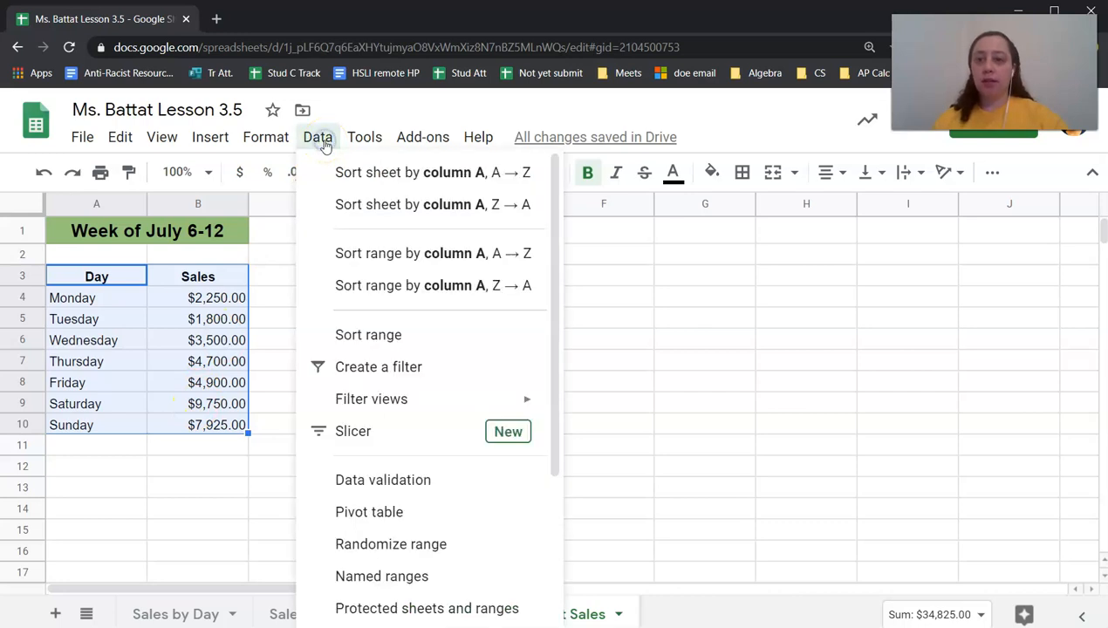
click(412, 335)
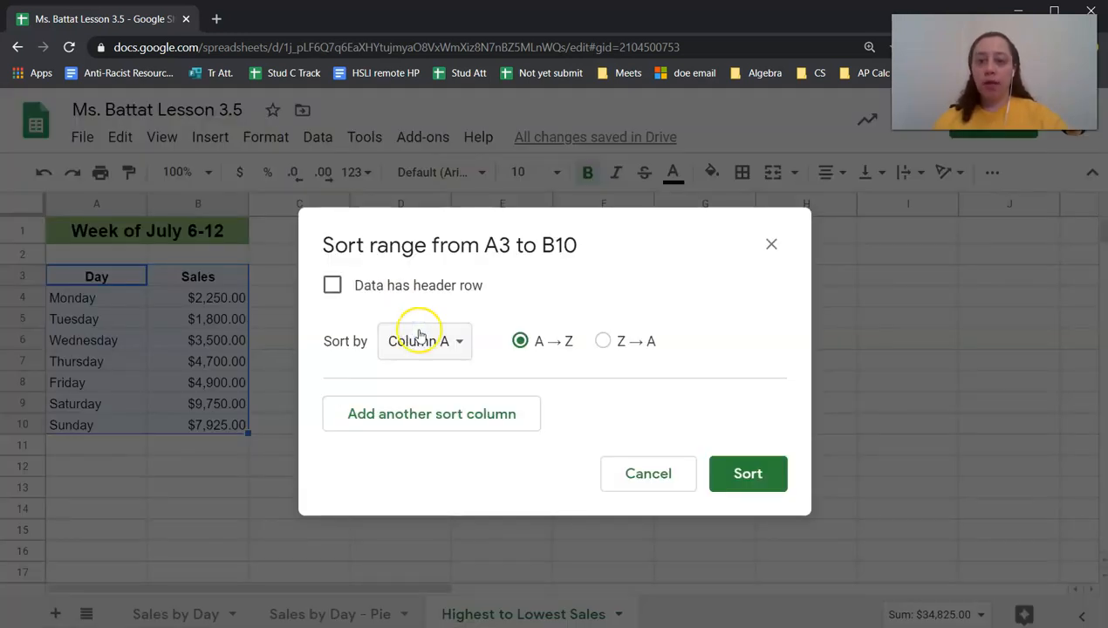
click(607, 343)
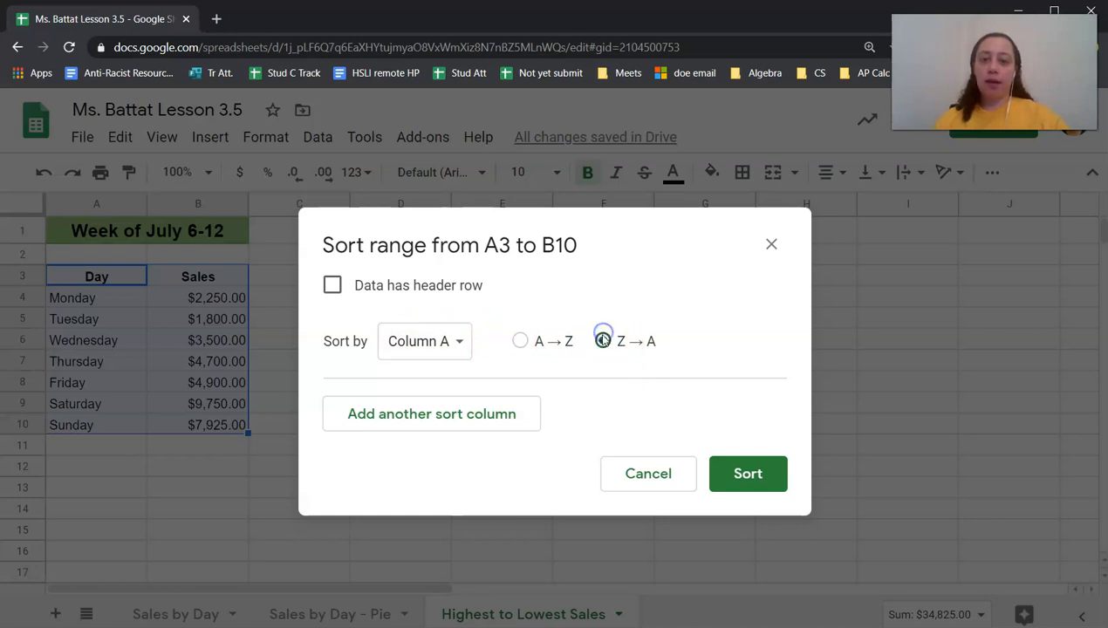
click(332, 285)
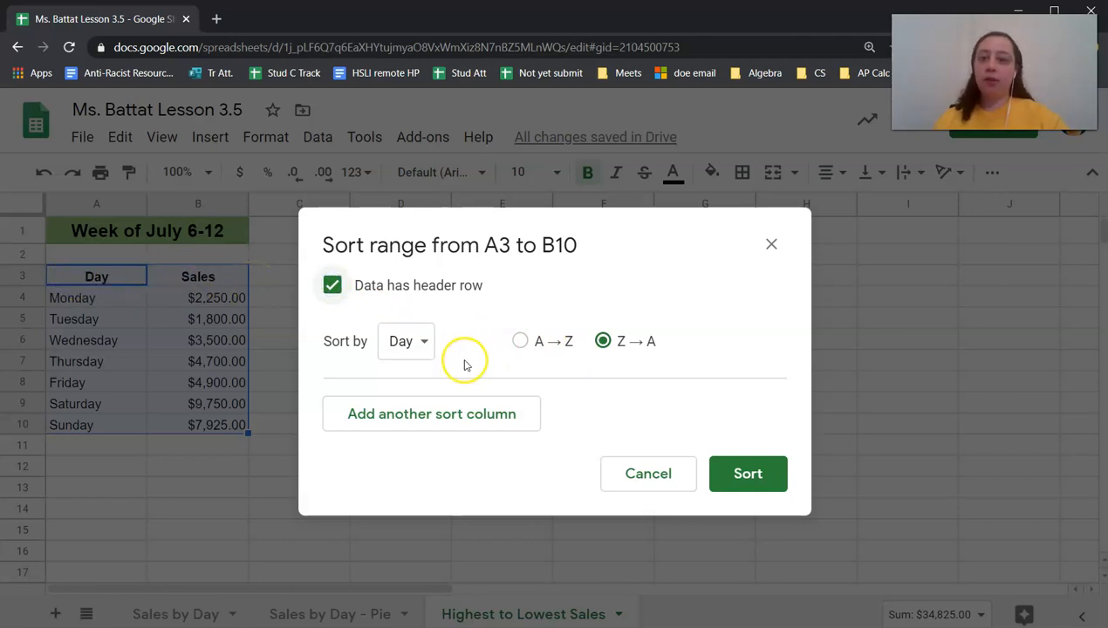
click(424, 348)
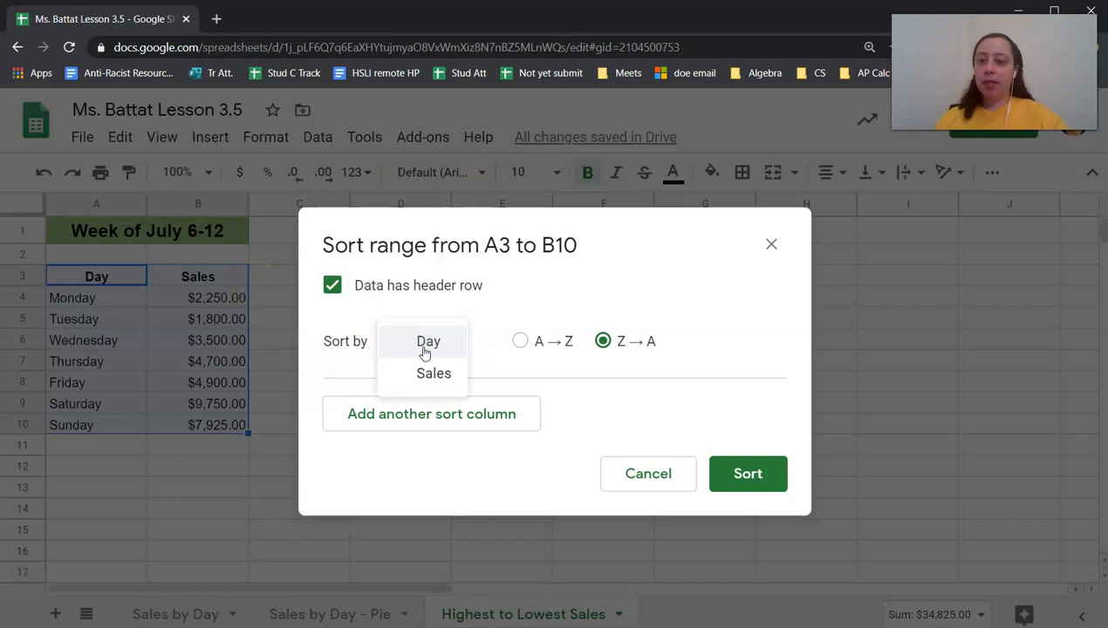
click(428, 375)
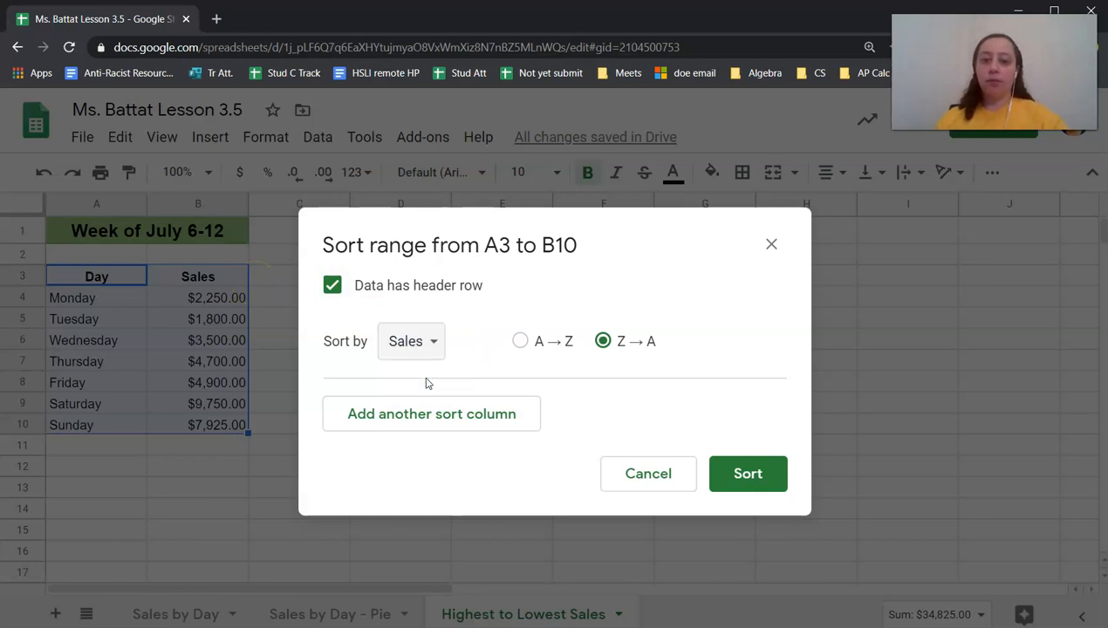
click(767, 484)
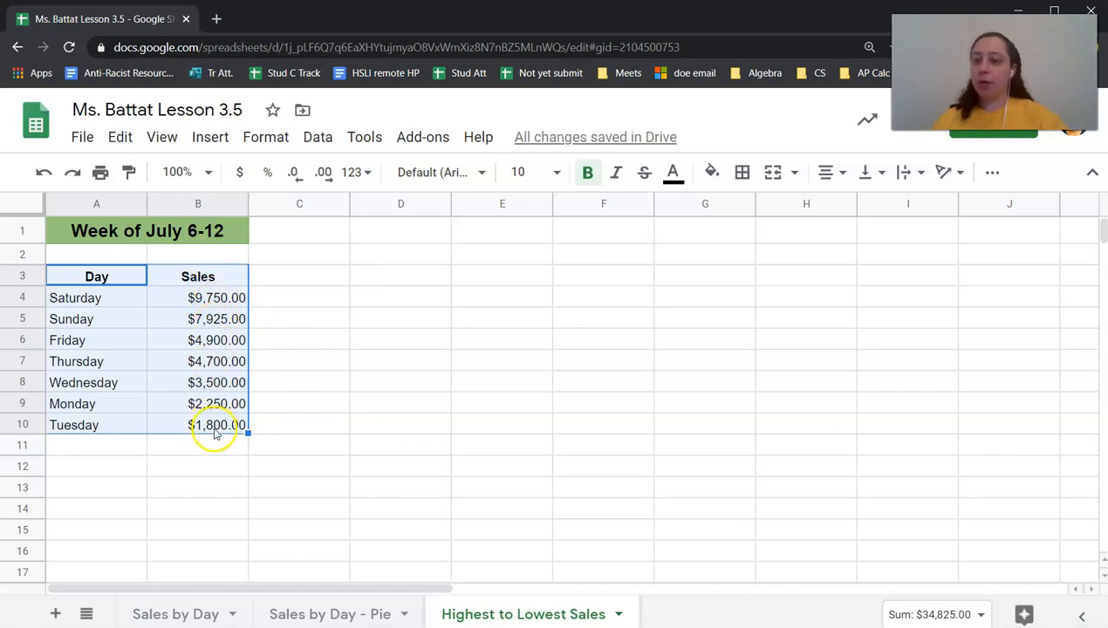
click(109, 443)
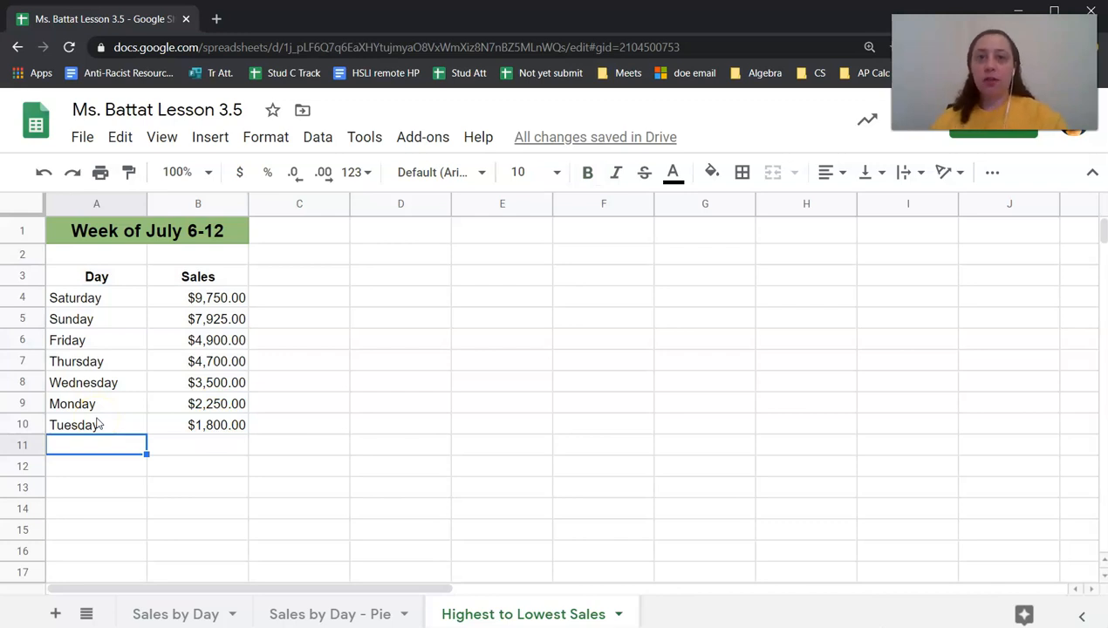
- Insert a chart from the sorted Day and Sales table and change its type to a column chart
click(92, 282)
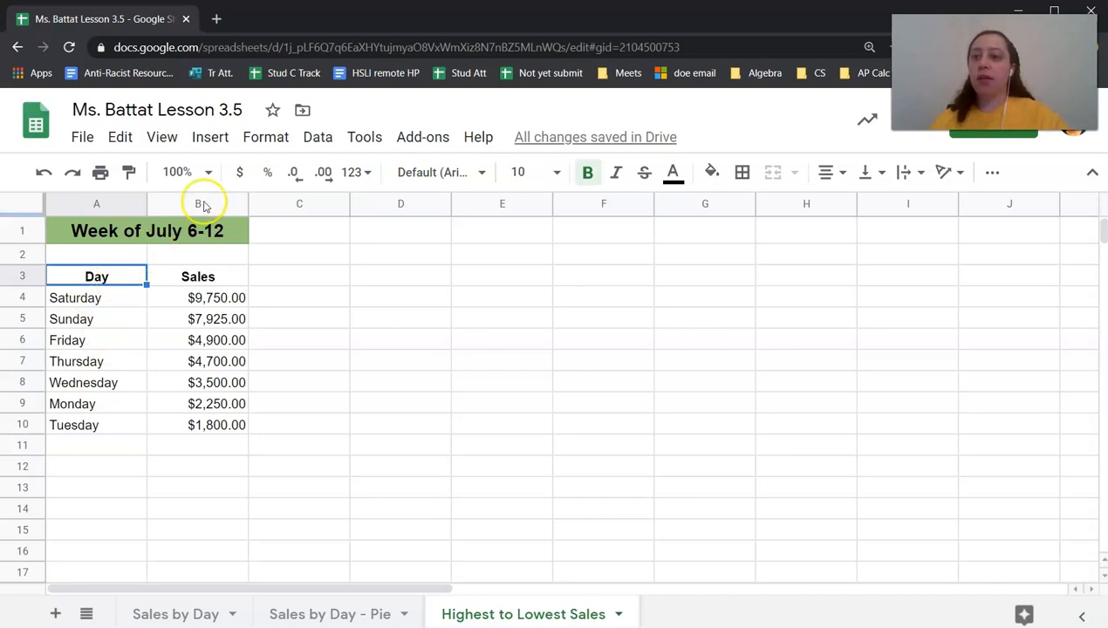
click(211, 138)
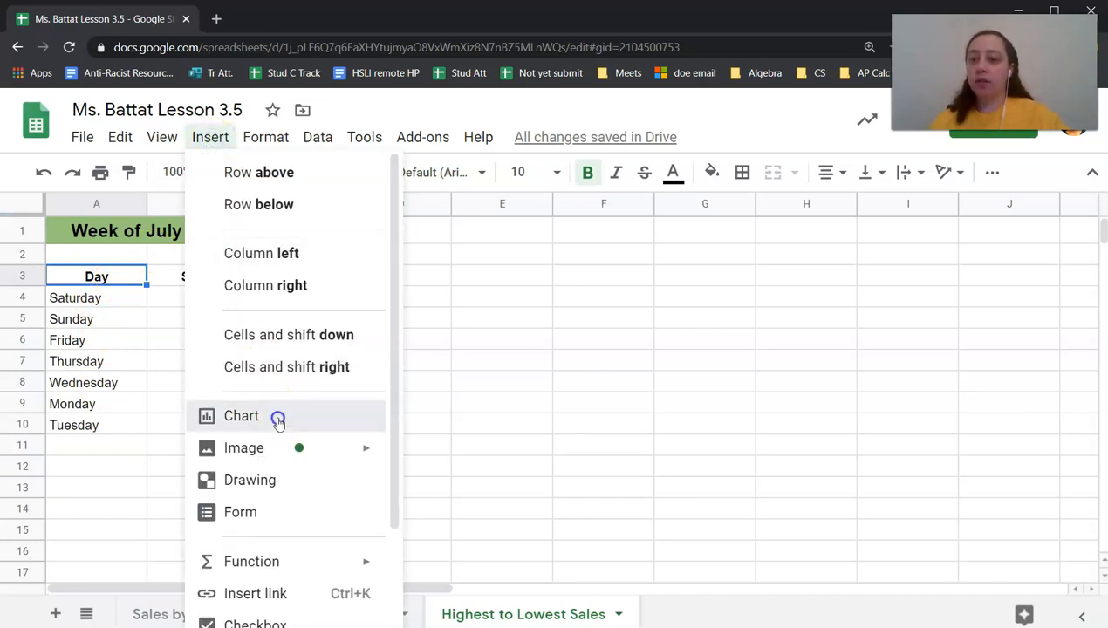
click(277, 416)
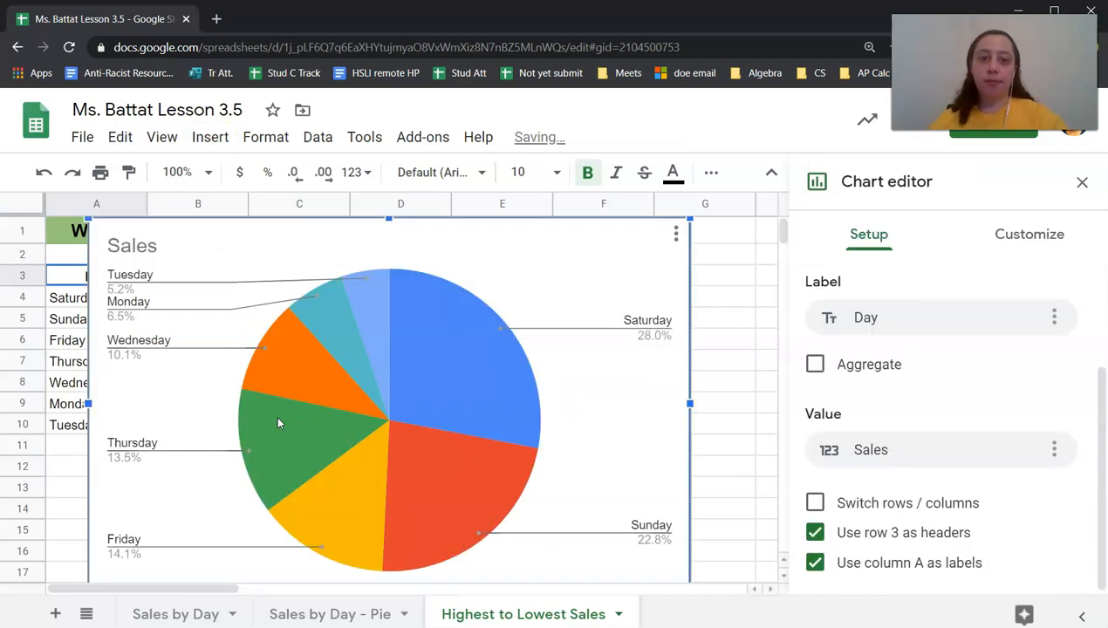
scroll(901, 275, up, 1)
scroll(901, 275, up, 2)
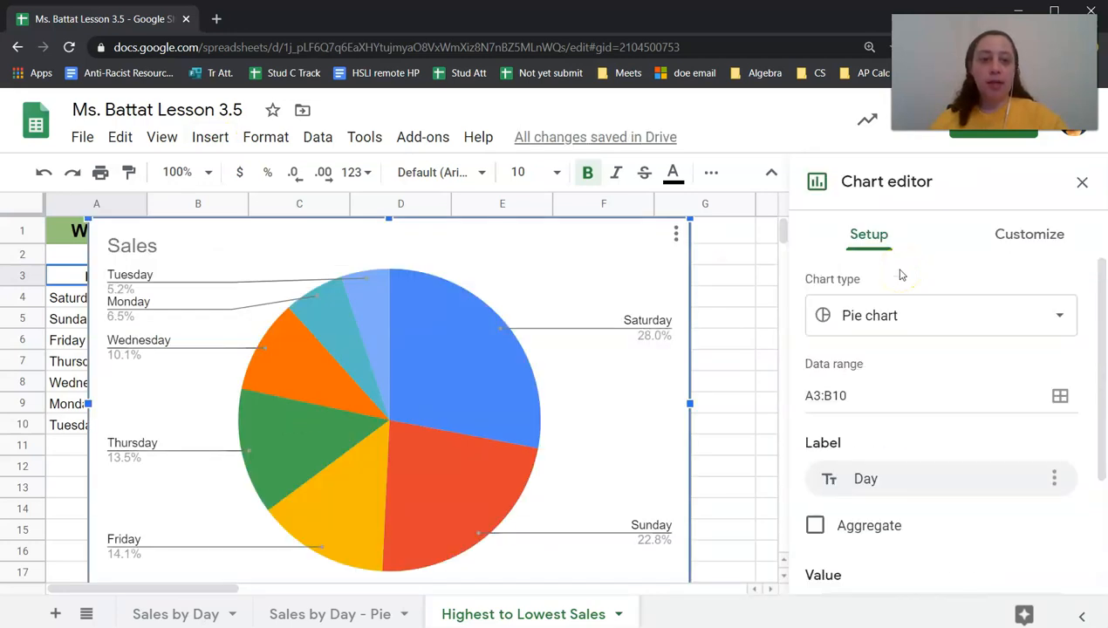
click(897, 318)
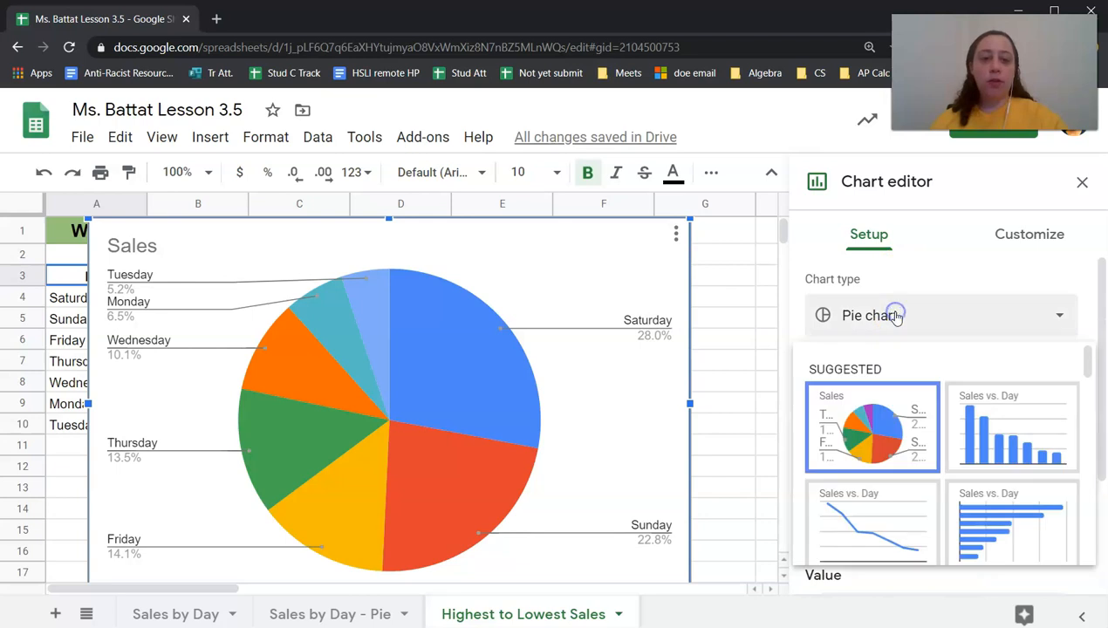
click(1028, 425)
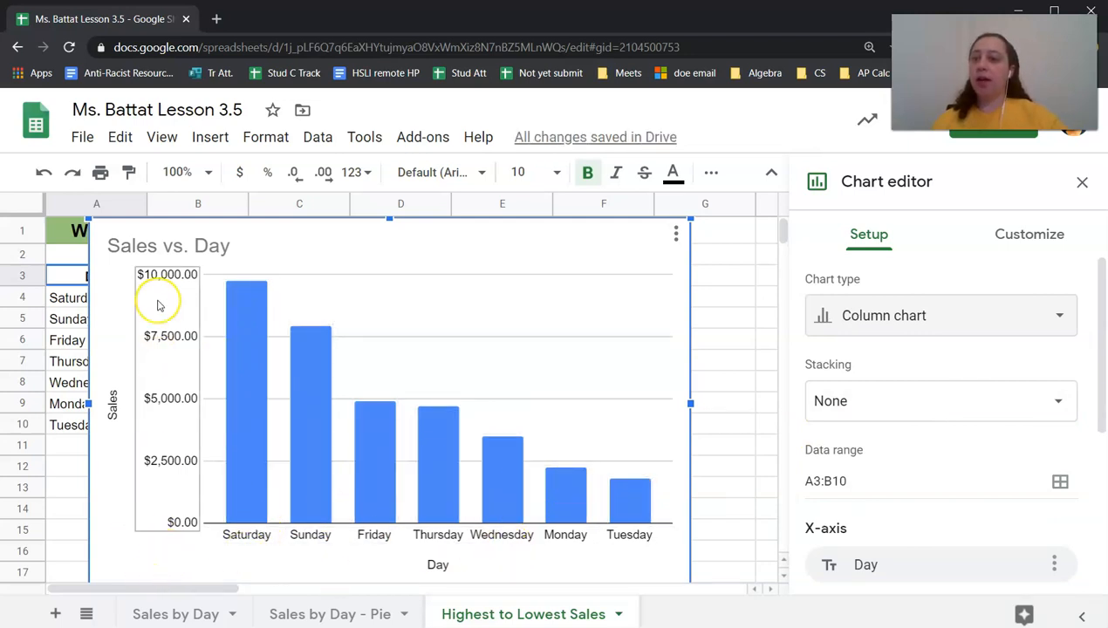
- Replace the column chart's title text with "Highest to Lowest Sales"
click(1046, 230)
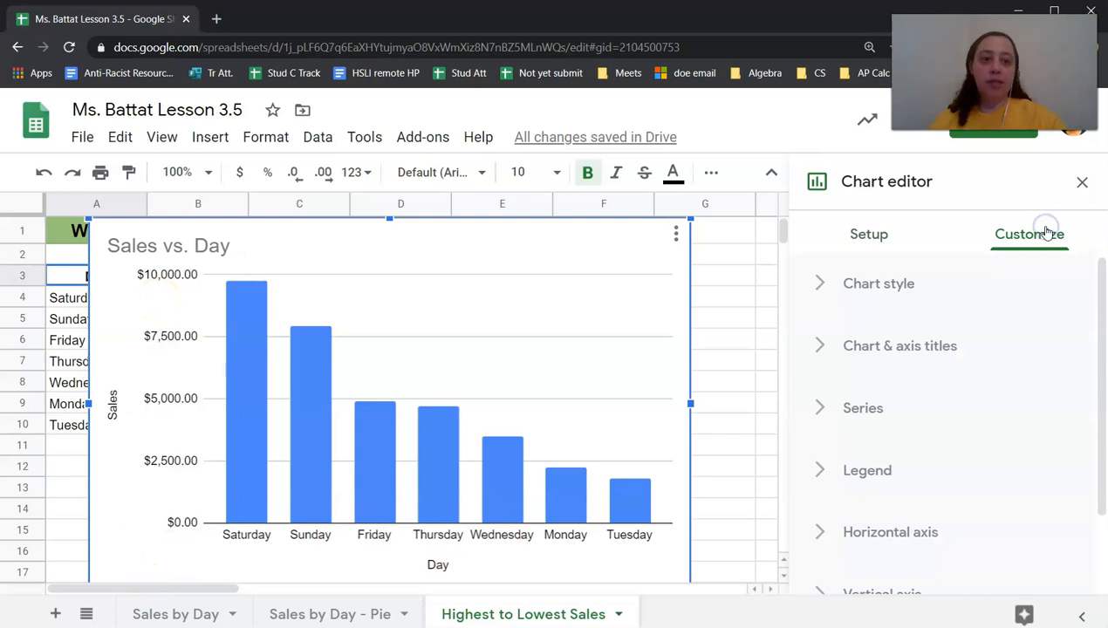
click(923, 350)
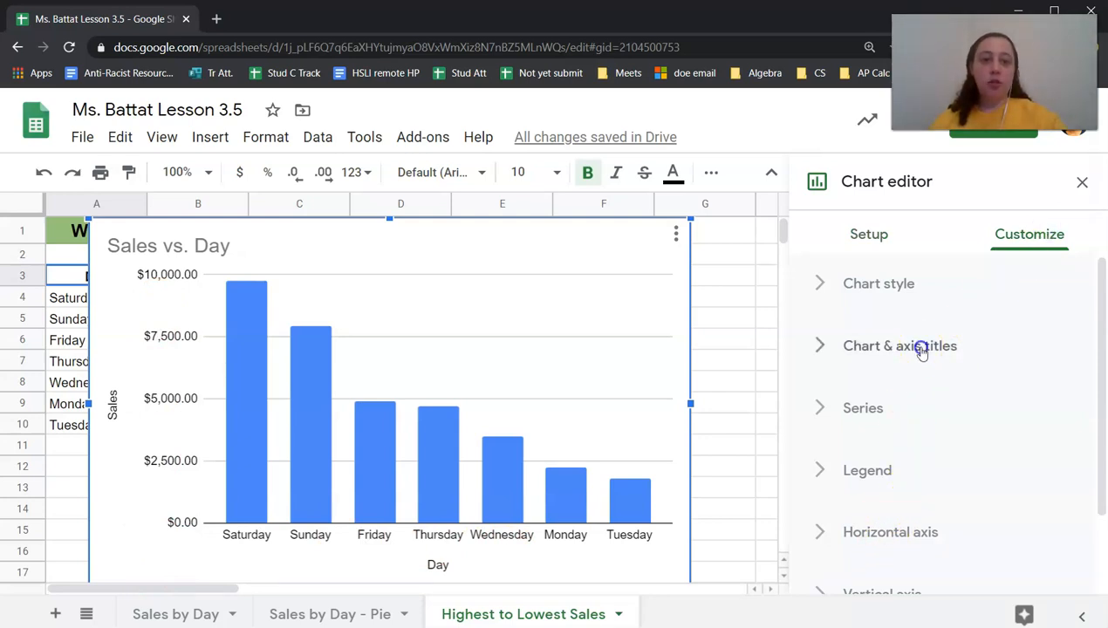
scroll(921, 350, down, 2)
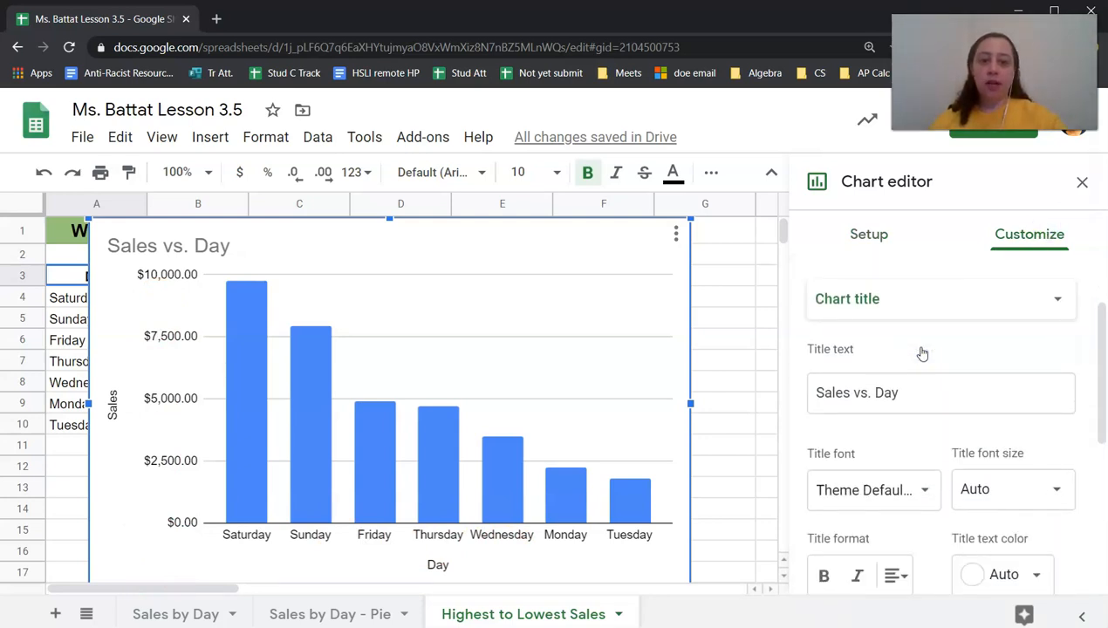
triple_click(920, 349)
key(BackSpace)
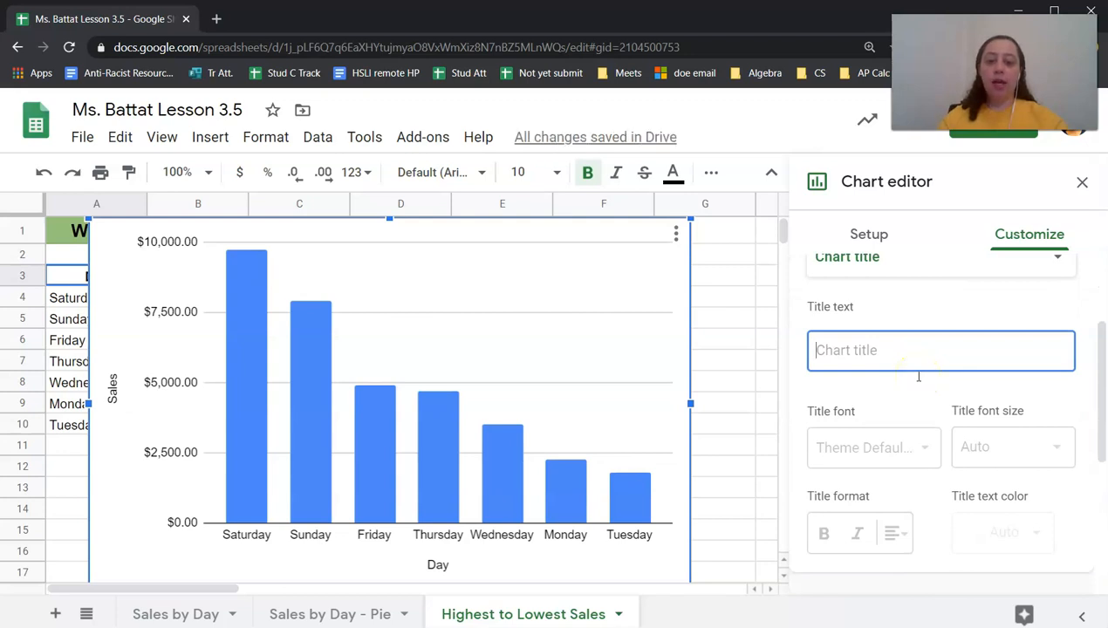
text(High)
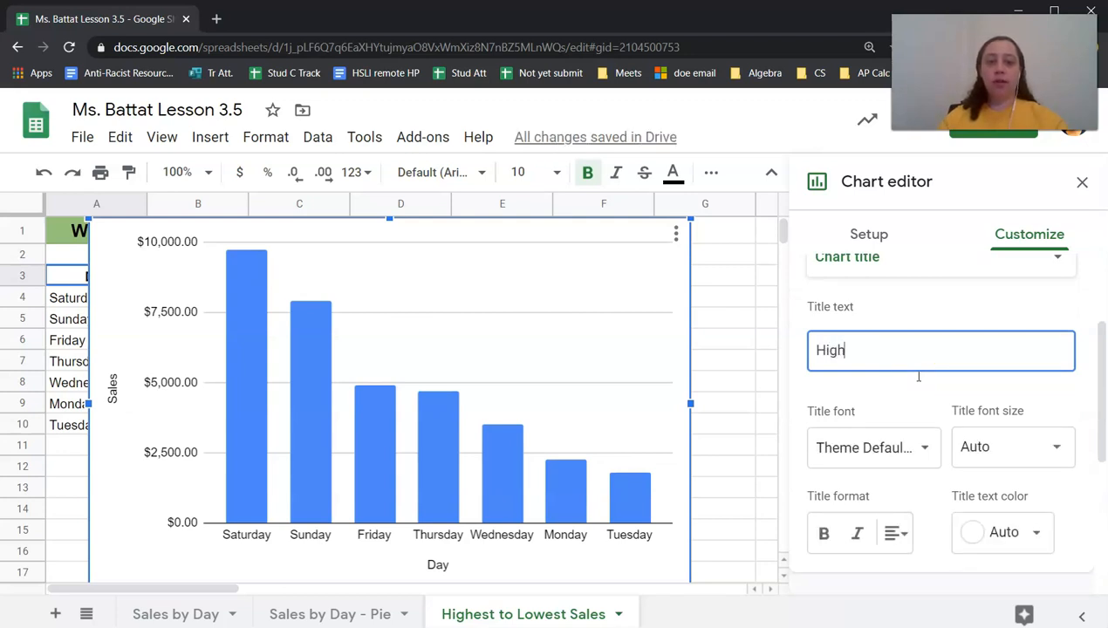
text(est to Lowest Sales)
- Format the chart title in black Tahoma with centre alignment
click(912, 449)
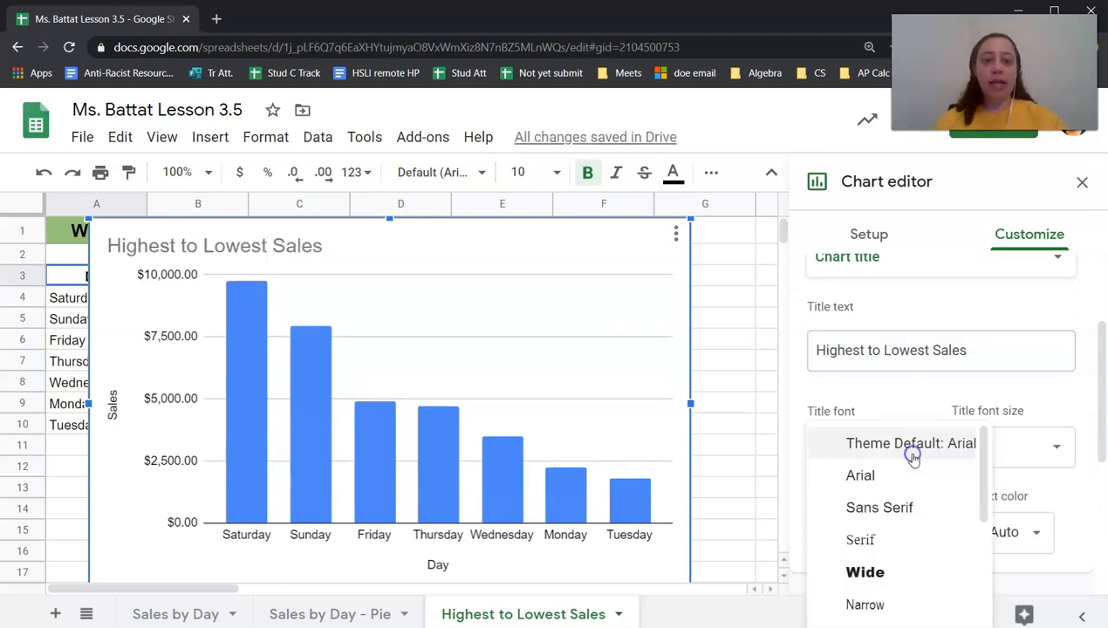
scroll(916, 547, down, 5)
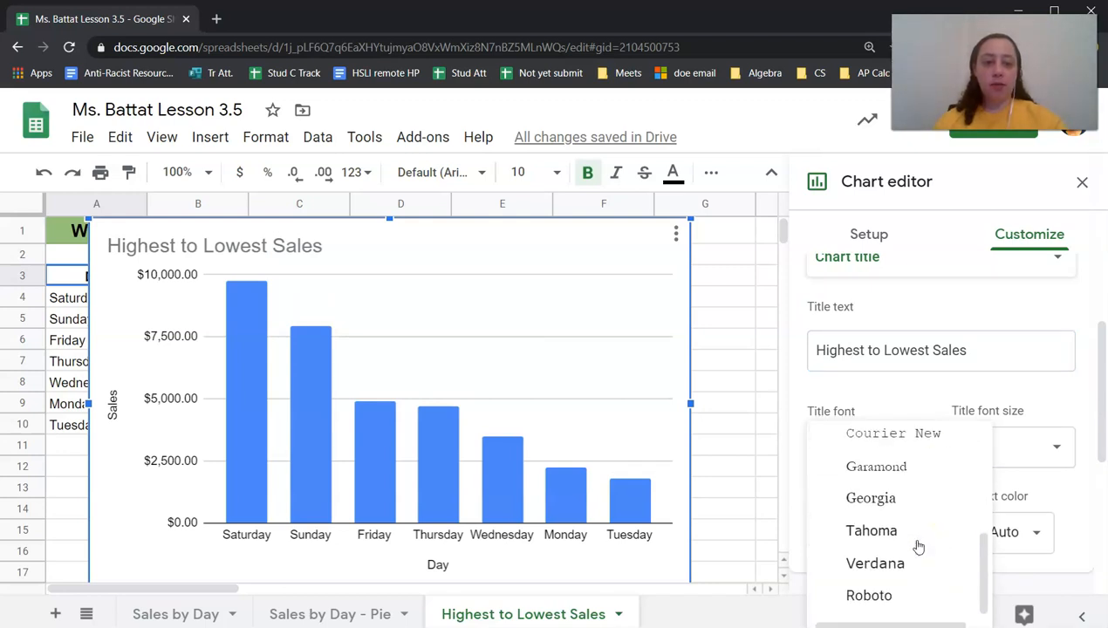
click(856, 530)
click(996, 533)
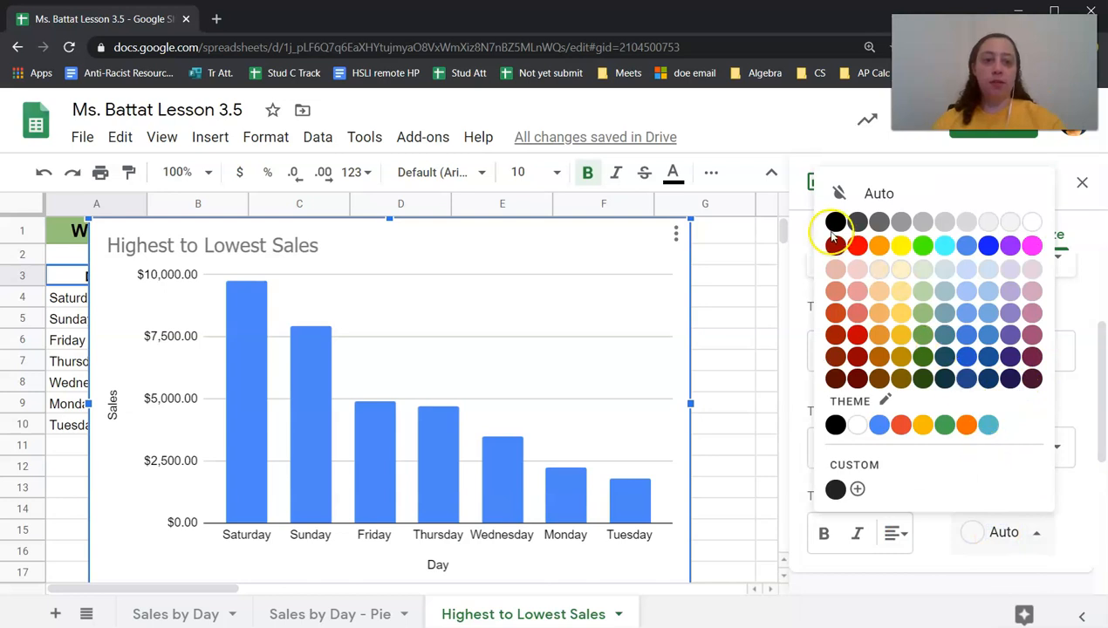
click(835, 425)
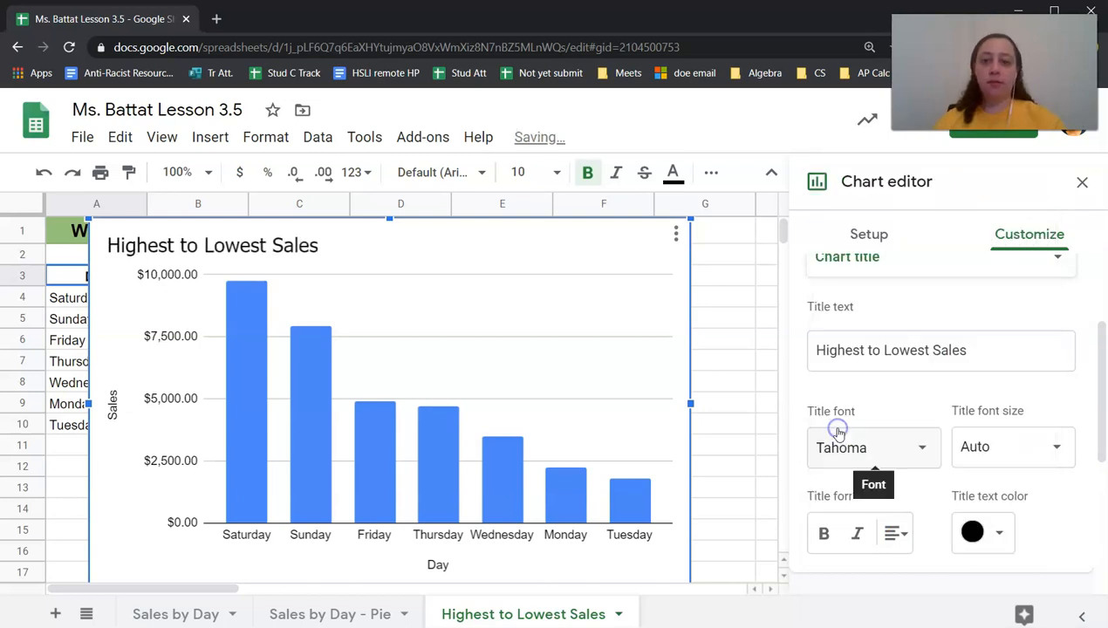
click(907, 532)
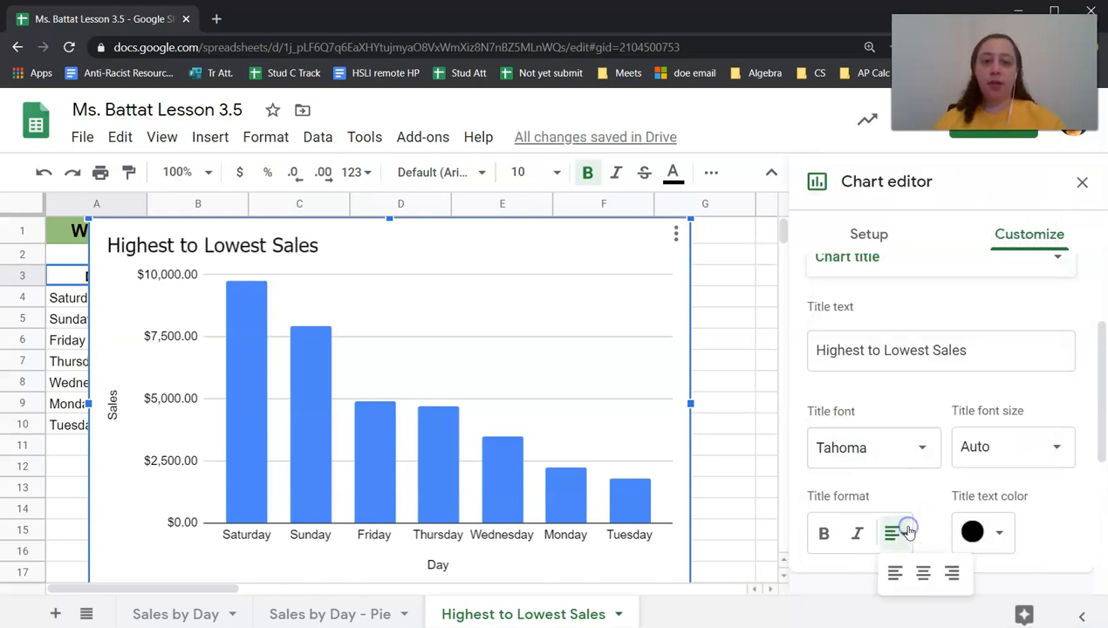
click(924, 575)
scroll(928, 576, up, 2)
click(829, 320)
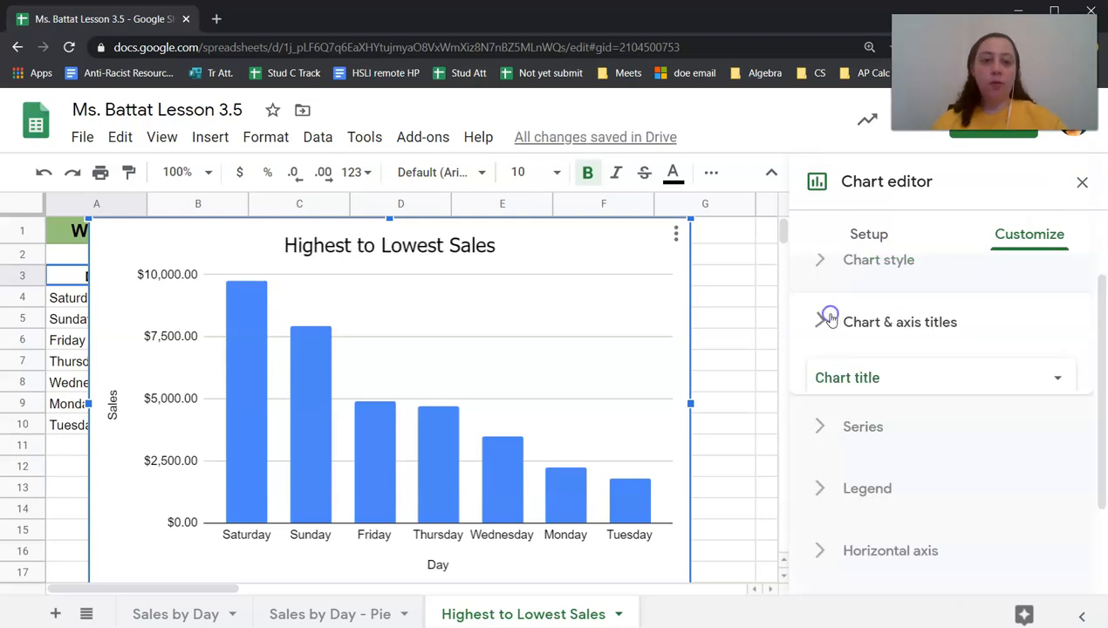
scroll(825, 321, up, 1)
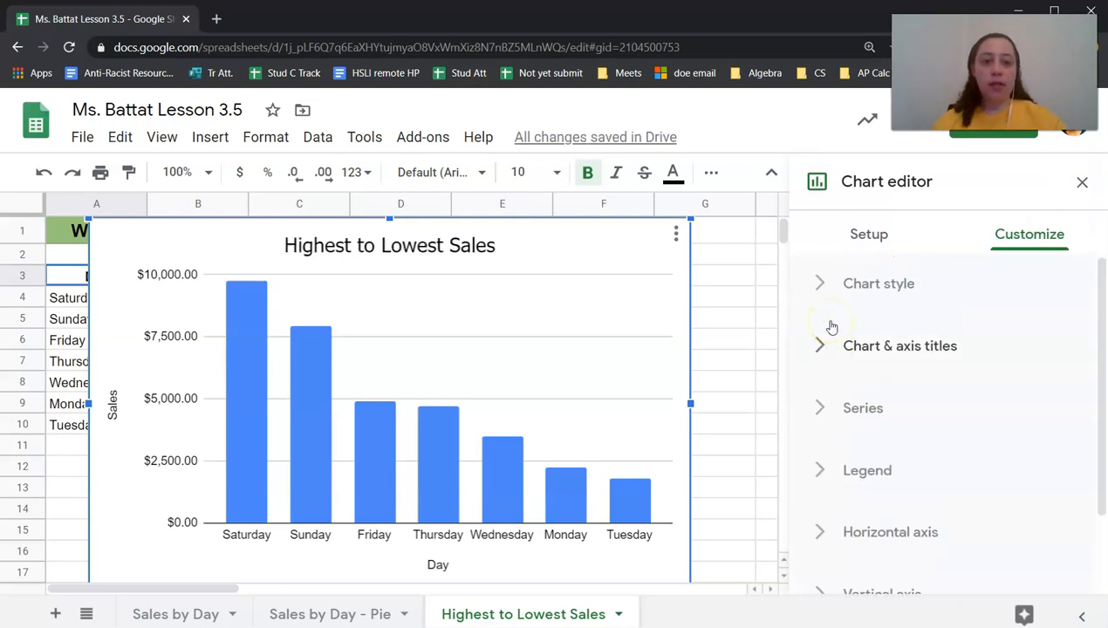
- Set the column chart's background color to light blue
click(861, 302)
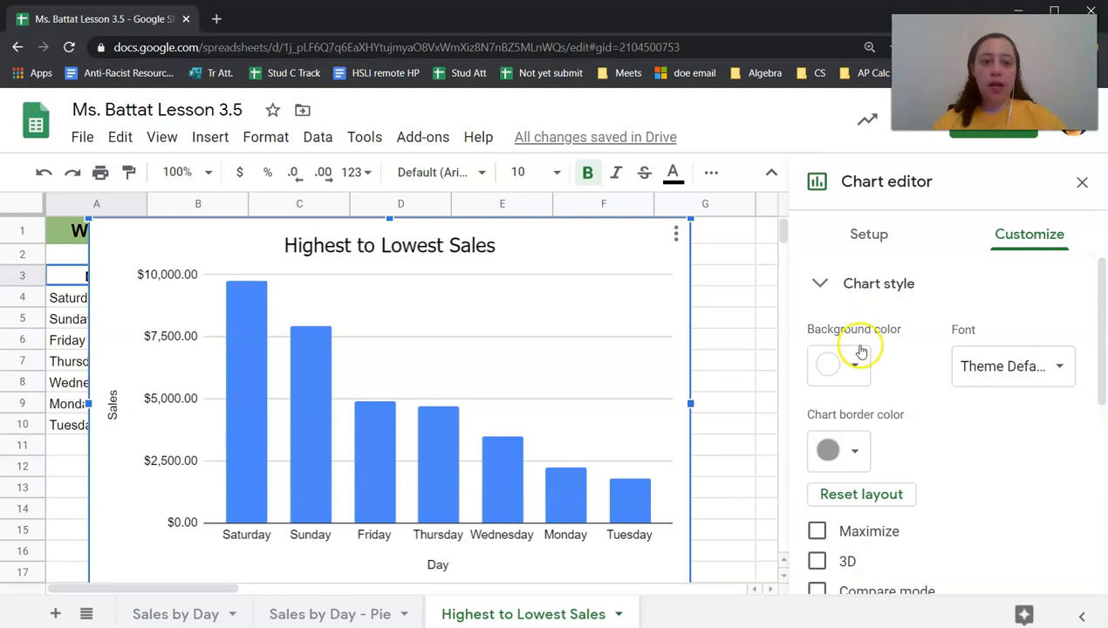
click(859, 377)
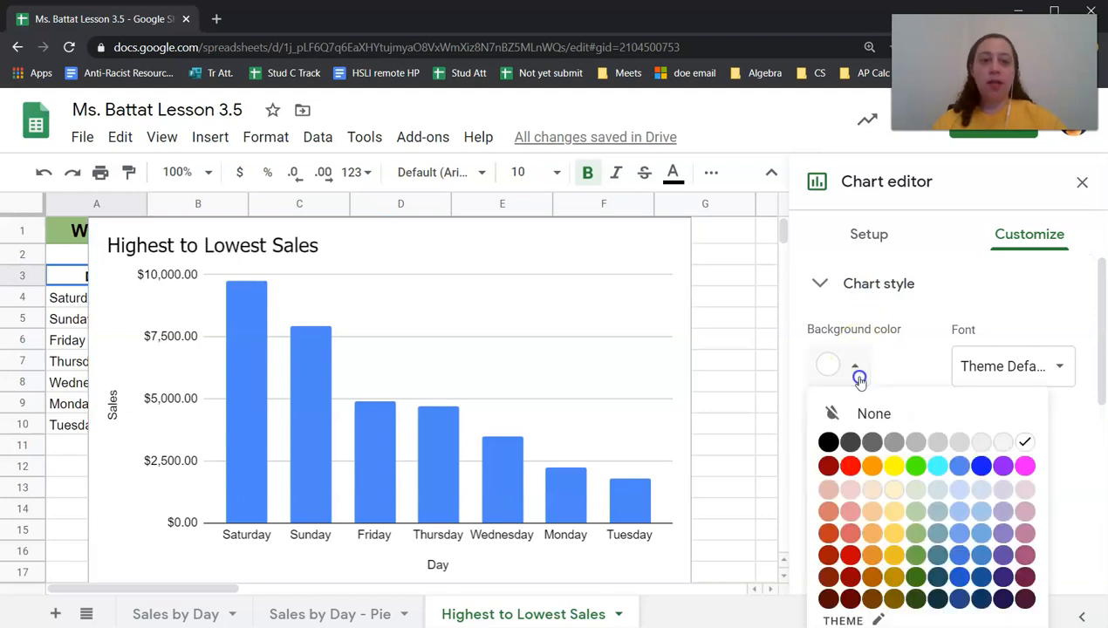
click(979, 491)
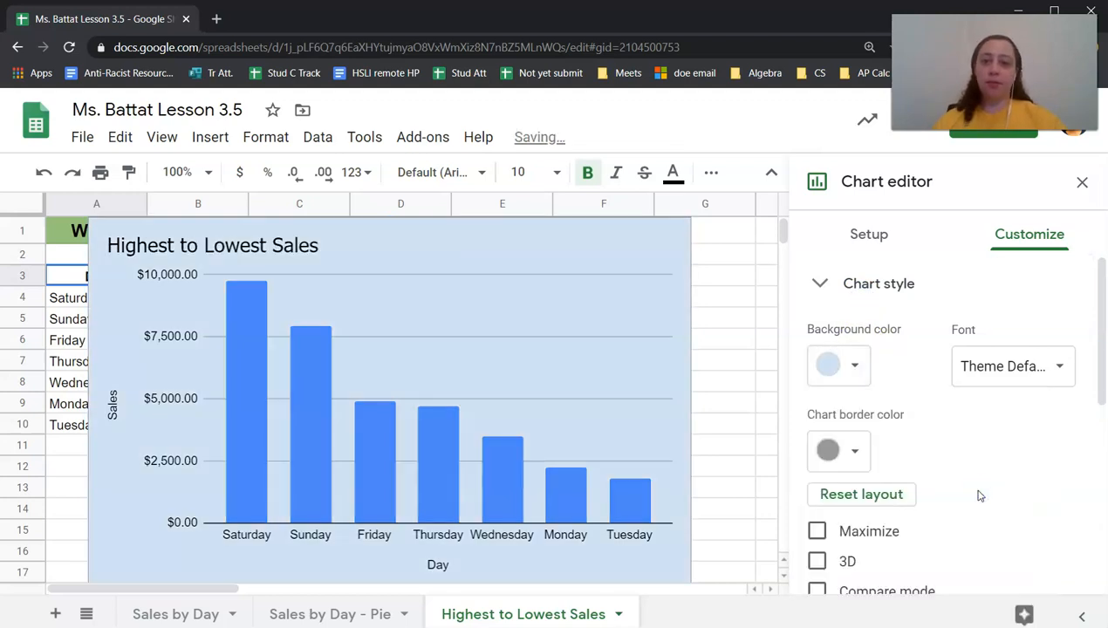
click(822, 285)
- Set the chart legend's position to Top
click(845, 473)
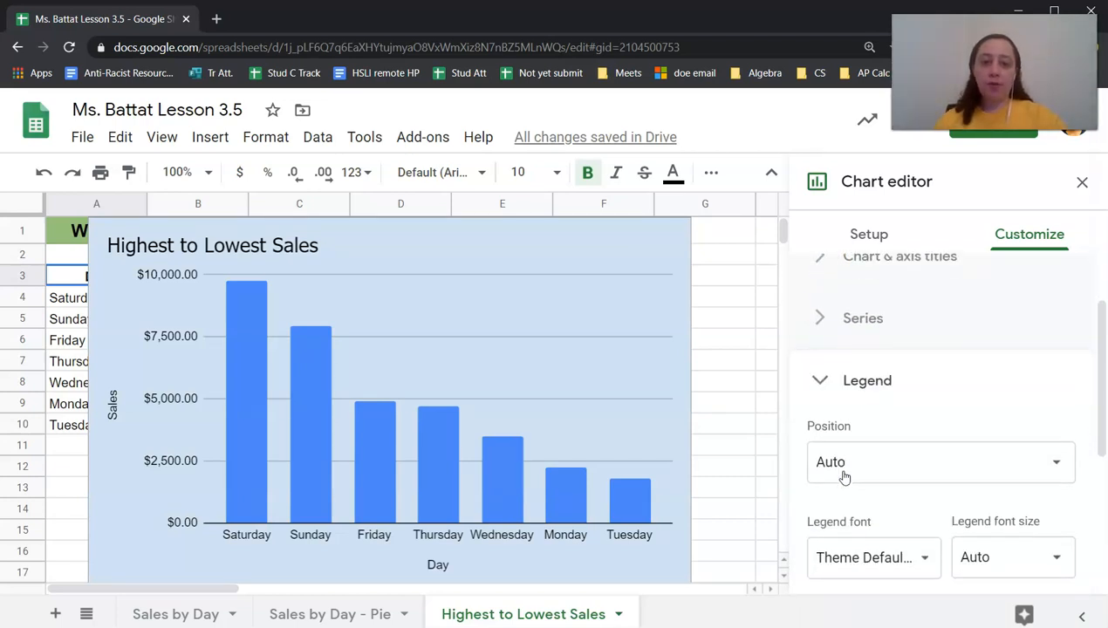
click(864, 447)
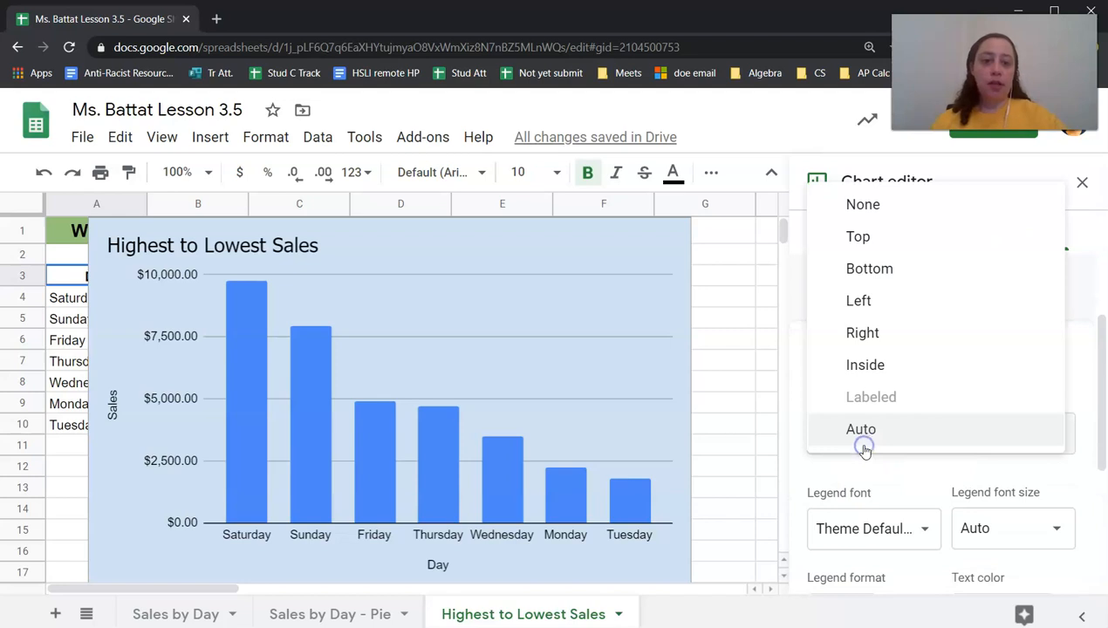
click(860, 238)
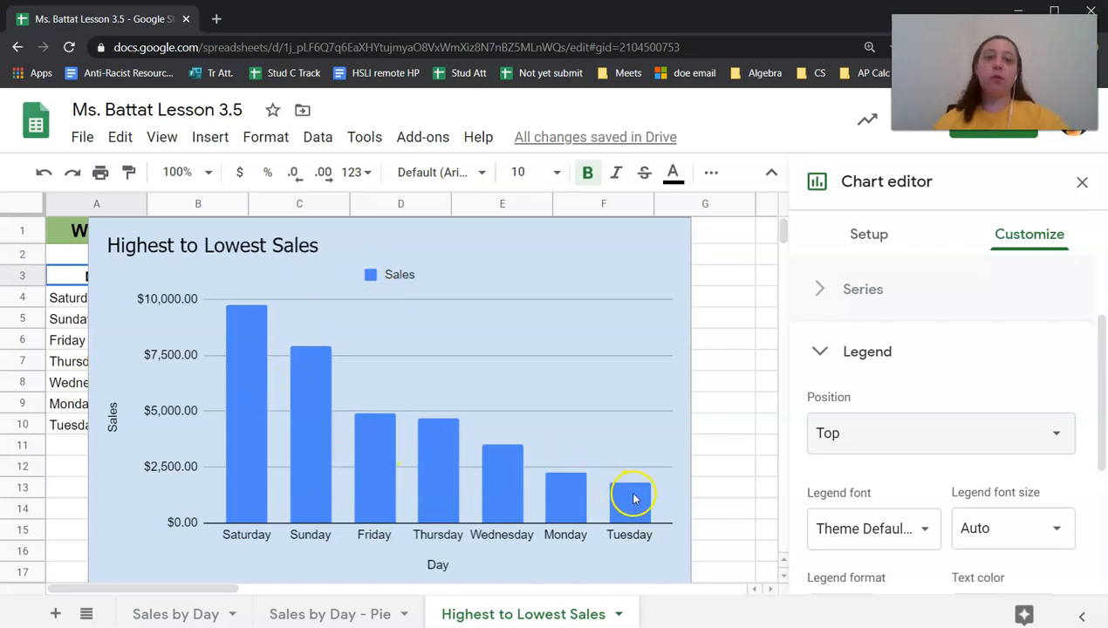
- Remove the legend from the column chart by setting its position to None
click(920, 426)
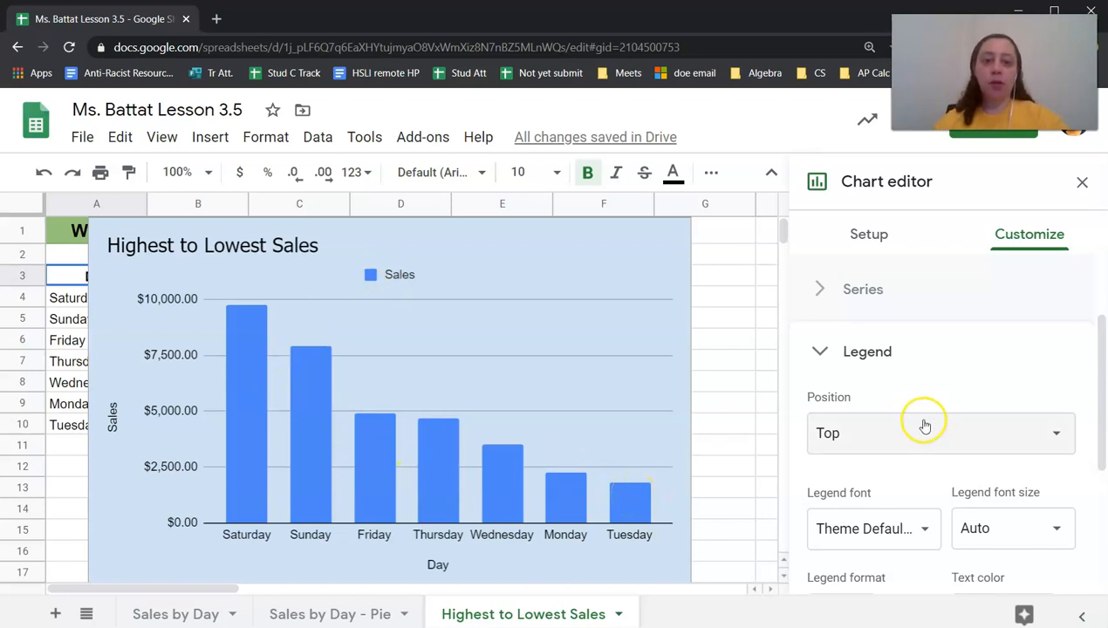
click(875, 399)
click(860, 384)
click(864, 439)
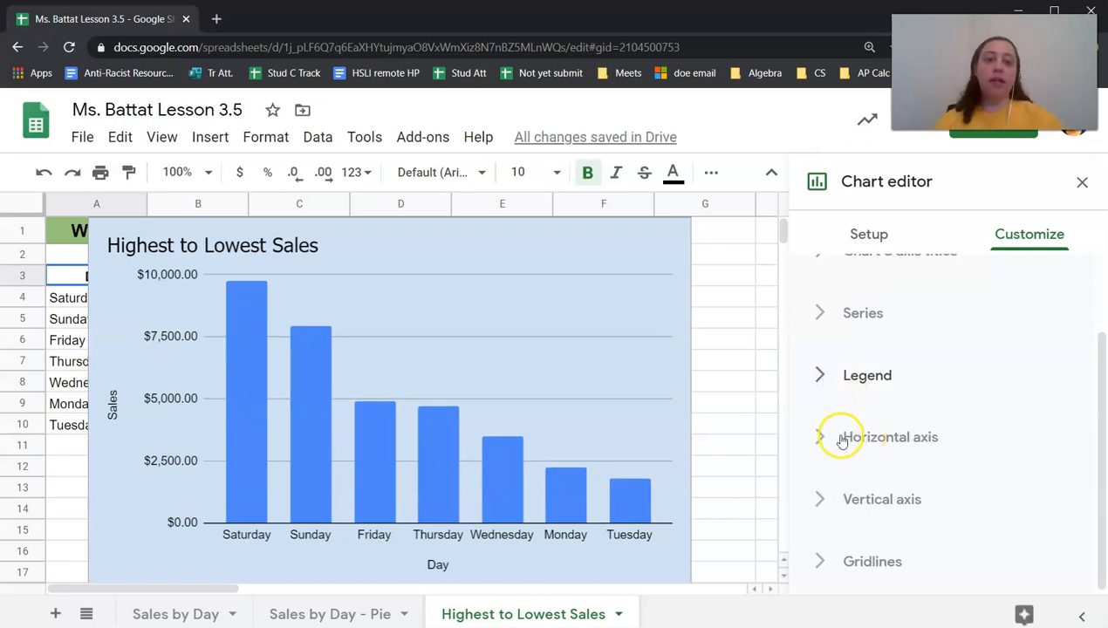
- Slant the column chart's horizontal axis labels at 60°
click(844, 439)
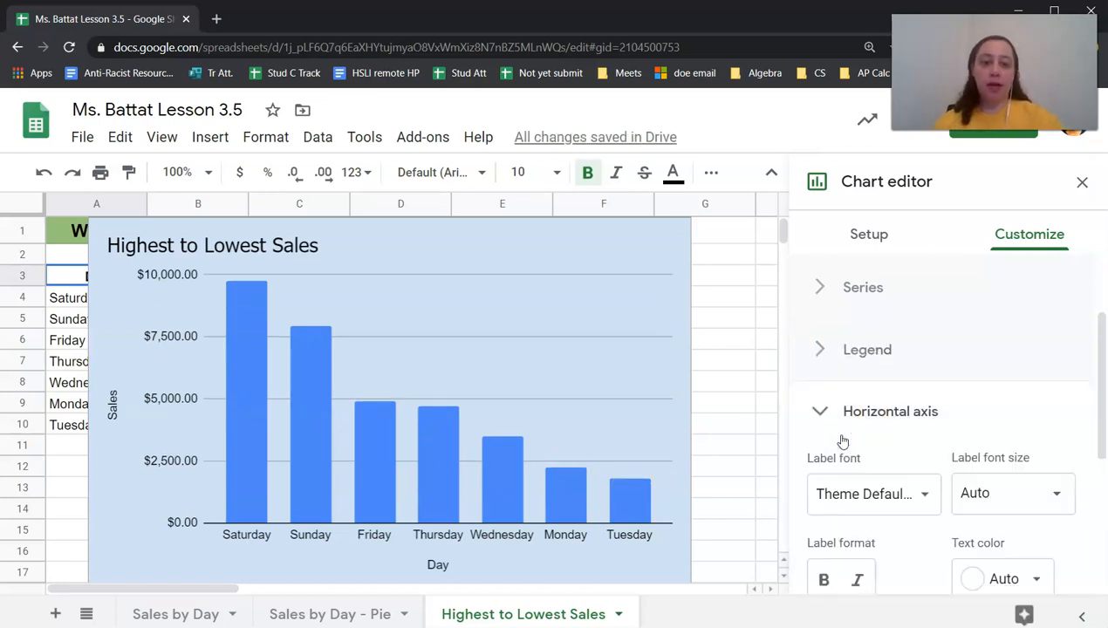
scroll(843, 440, down, 3)
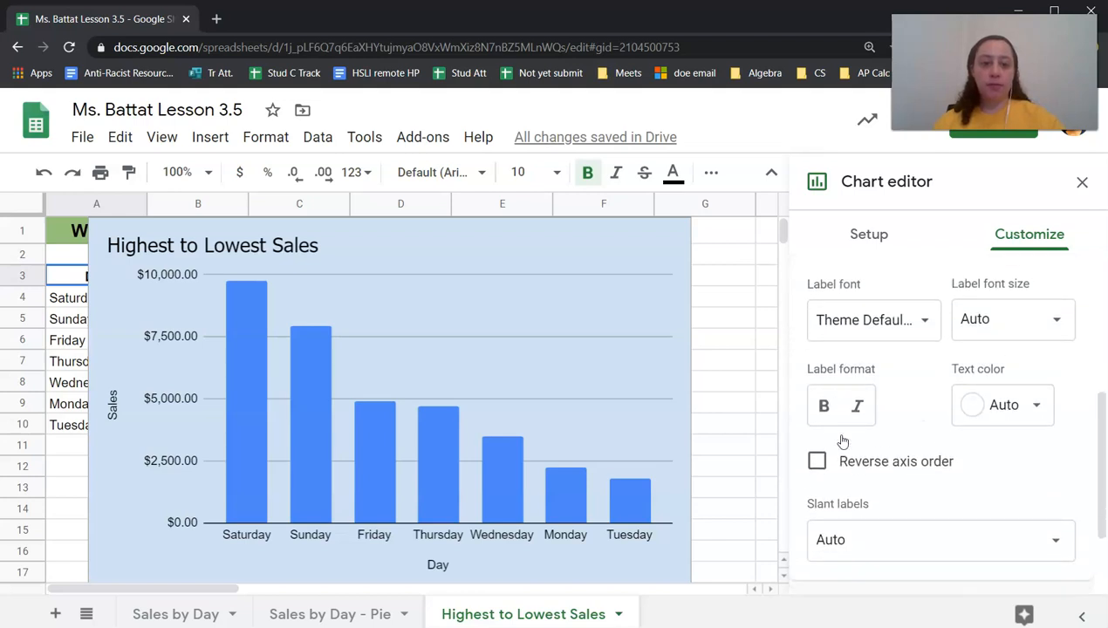
click(853, 534)
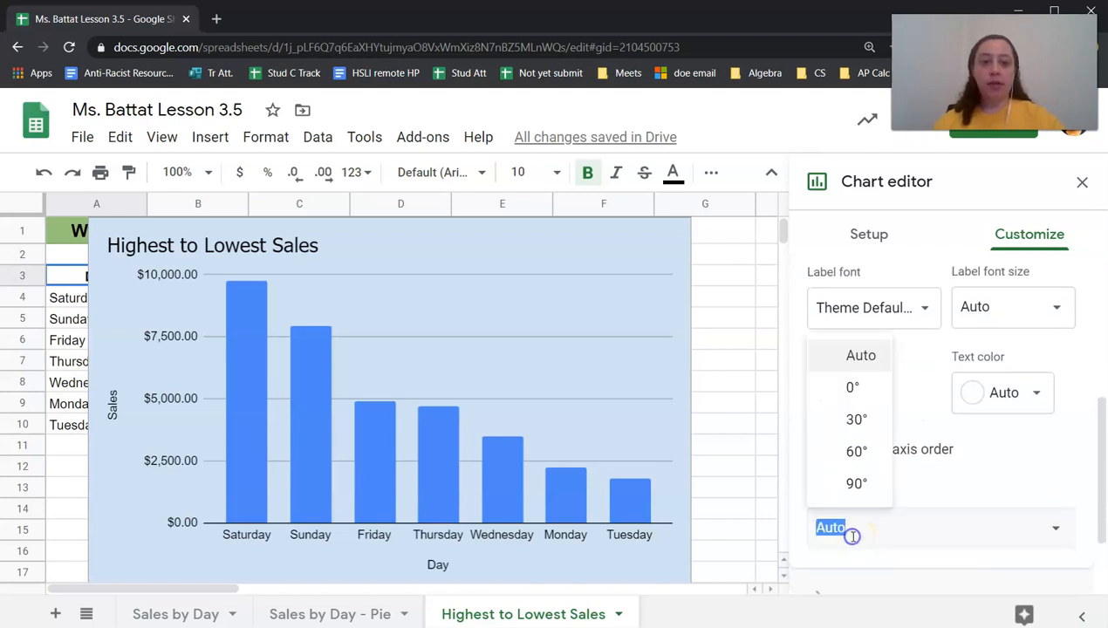
click(857, 453)
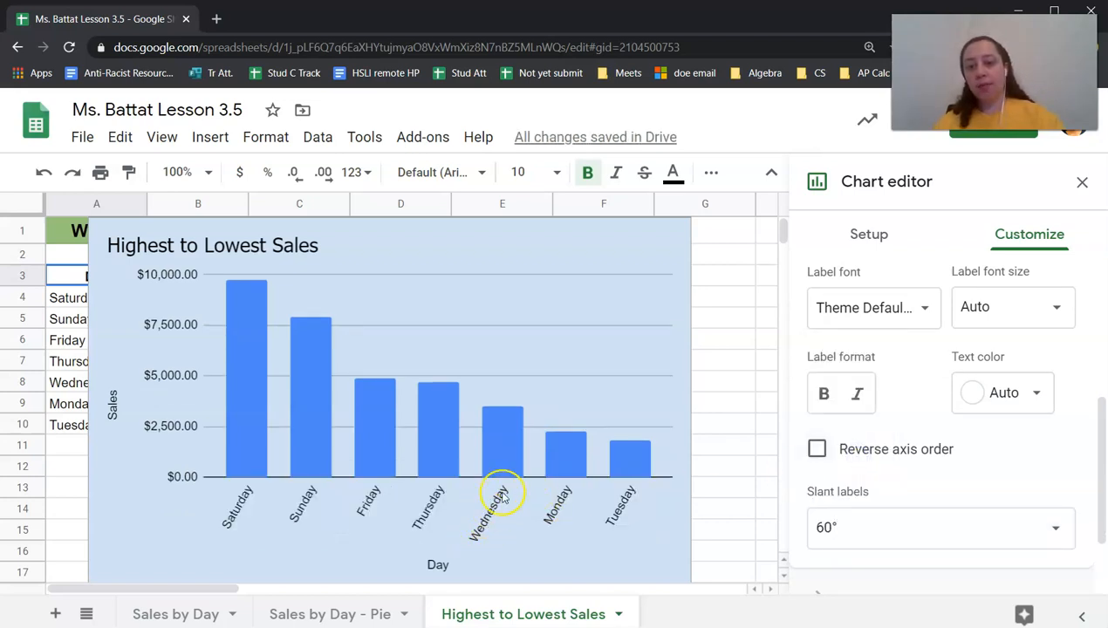
- Switch the horizontal axis label slant to Auto for comparison and reapply 60°
click(840, 524)
click(838, 359)
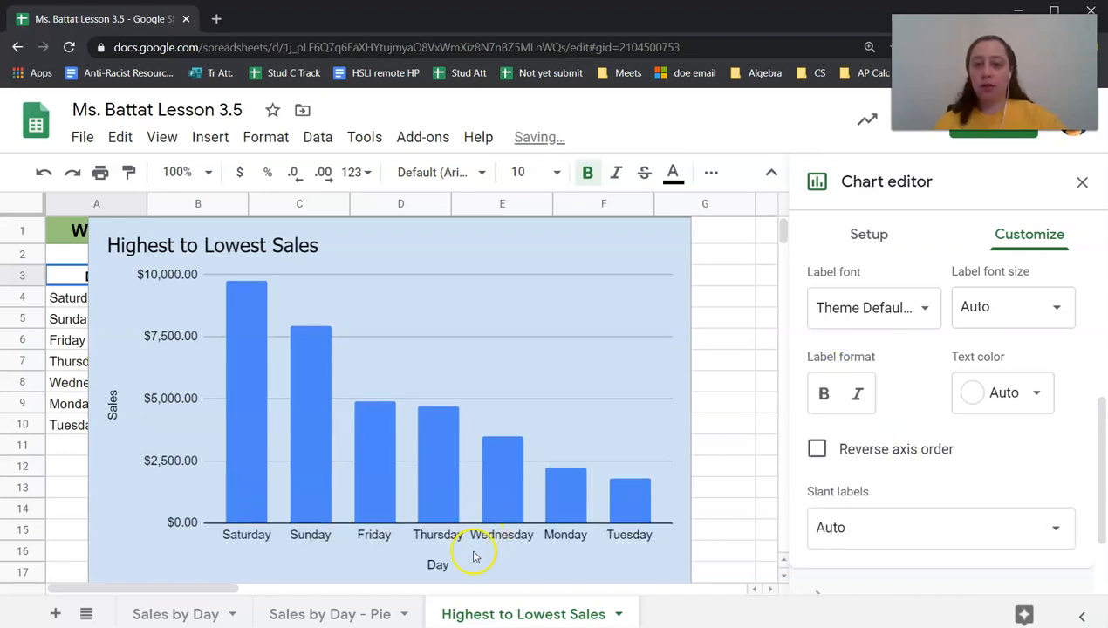
click(1058, 526)
click(852, 451)
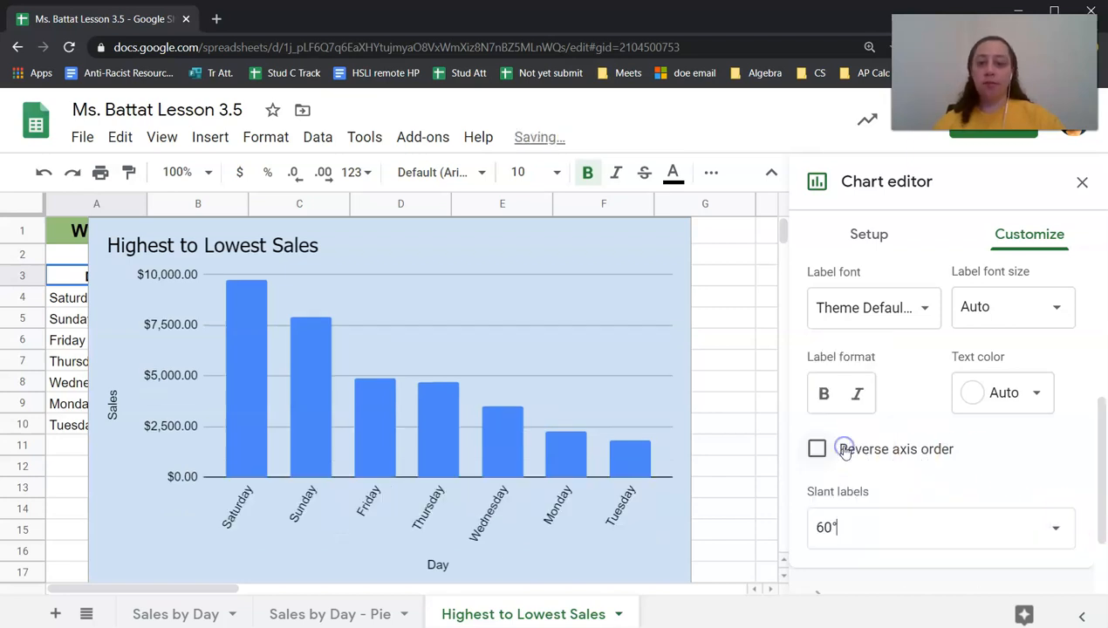
- Change the Sales series color to dark red 3 and close the chart editor
click(855, 307)
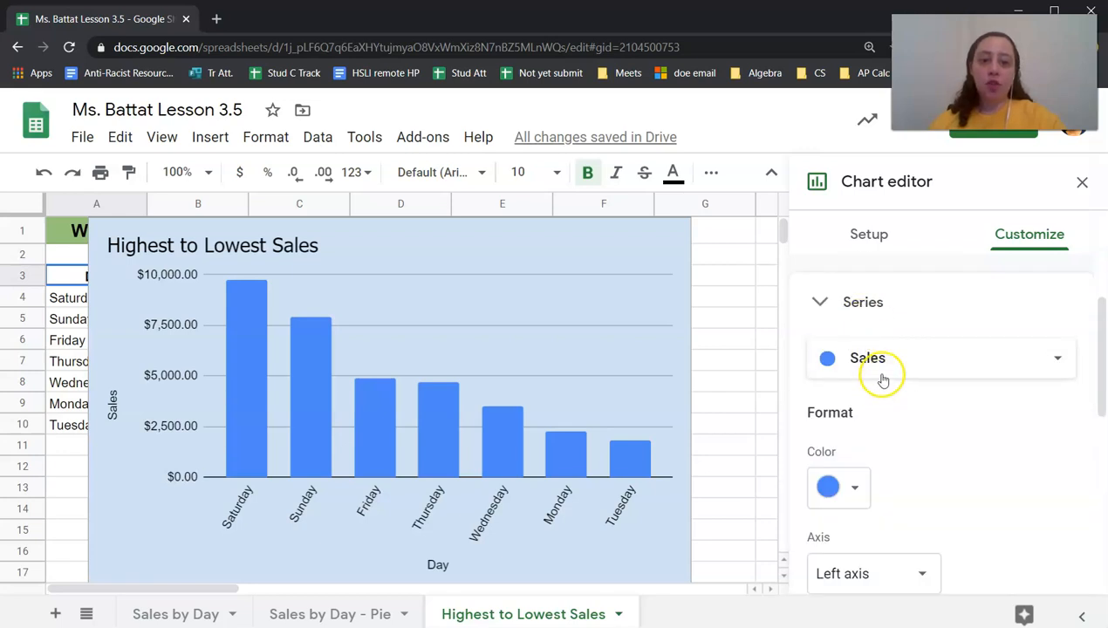
click(858, 482)
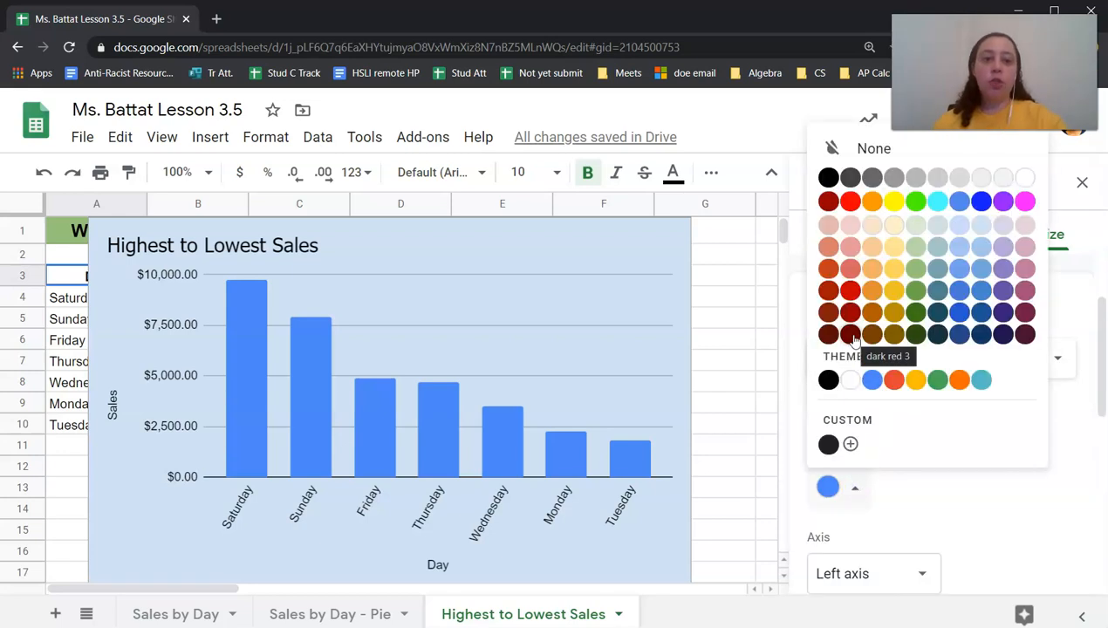
click(852, 335)
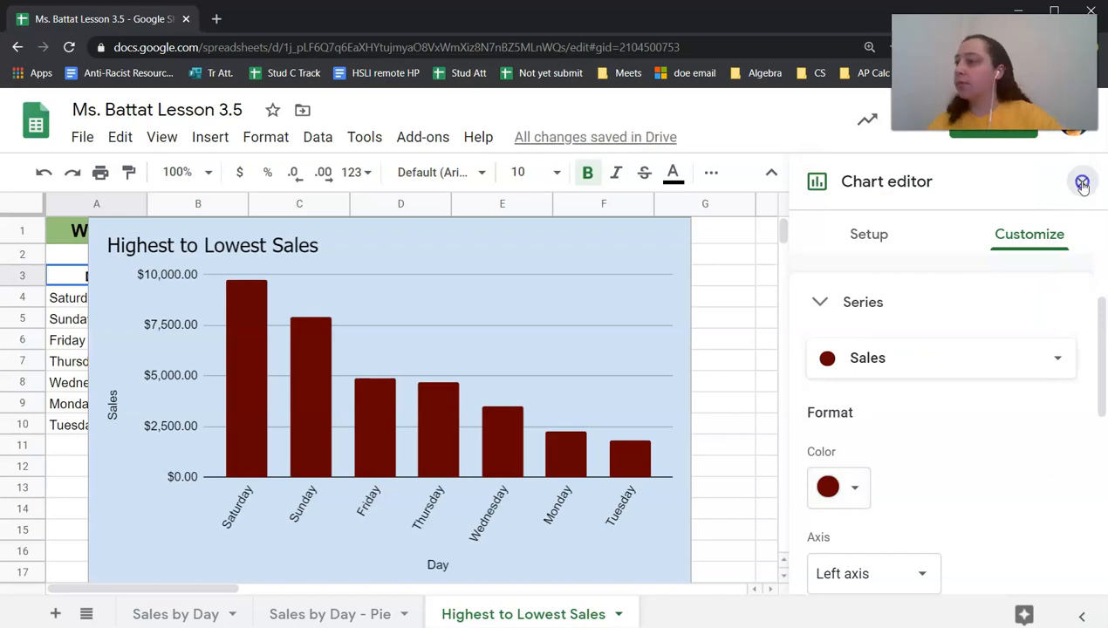
click(1082, 184)
- Copy the column chart's title text and make the title bold
click(548, 274)
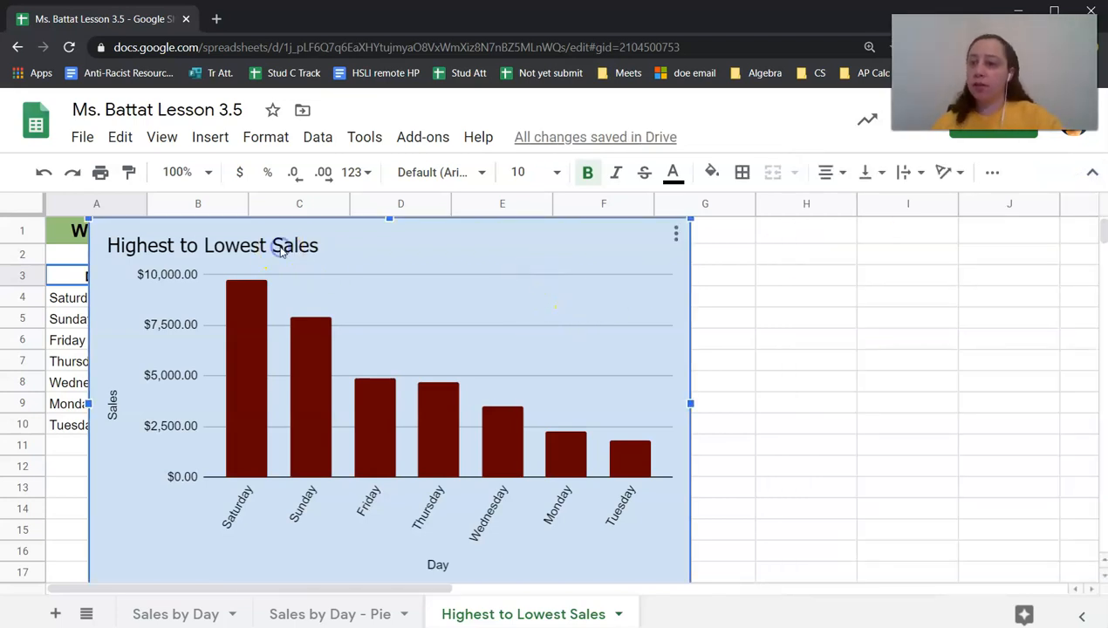
double_click(281, 249)
double_click(316, 248)
key(ctrl+c)
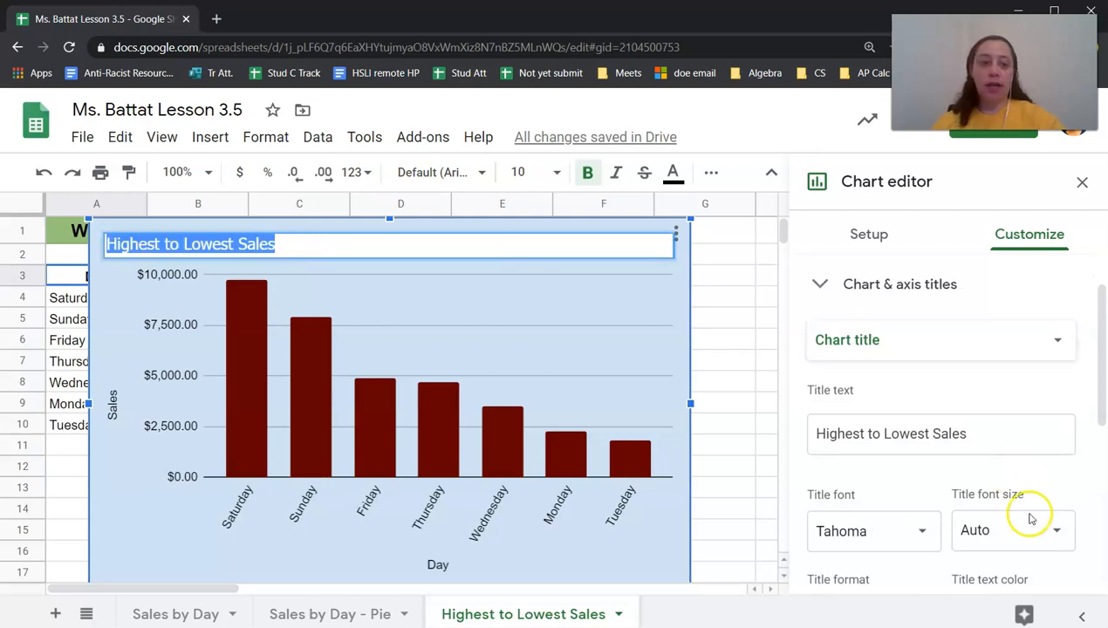
scroll(986, 471, down, 3)
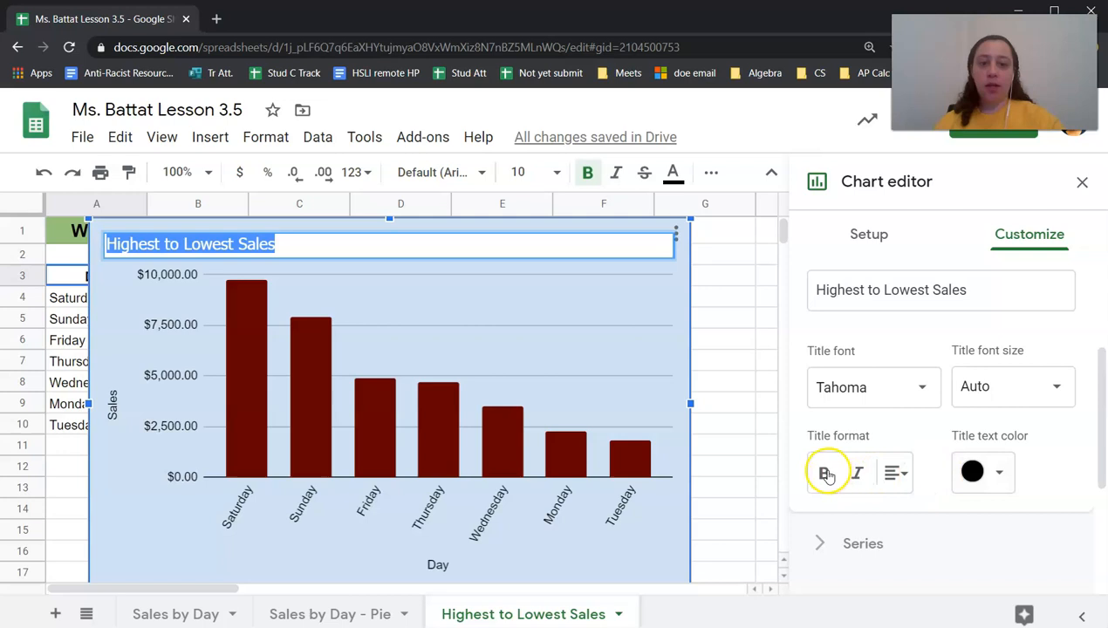
click(824, 473)
click(737, 384)
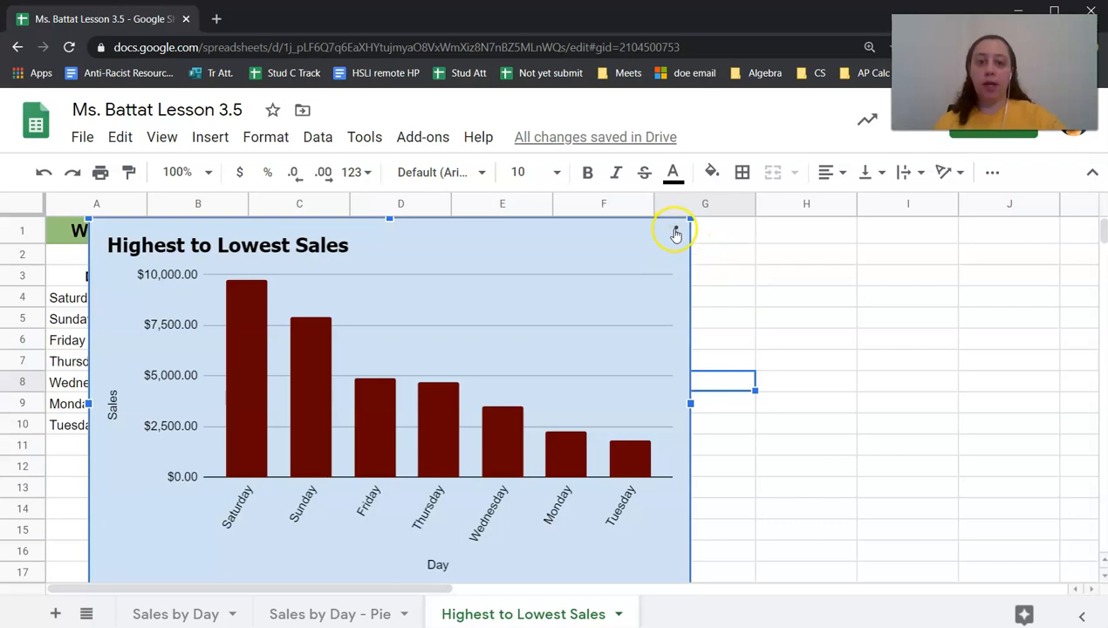
- Move the column chart to its own sheet and rename that sheet "Highest to Lowest Sales - Column"
click(676, 233)
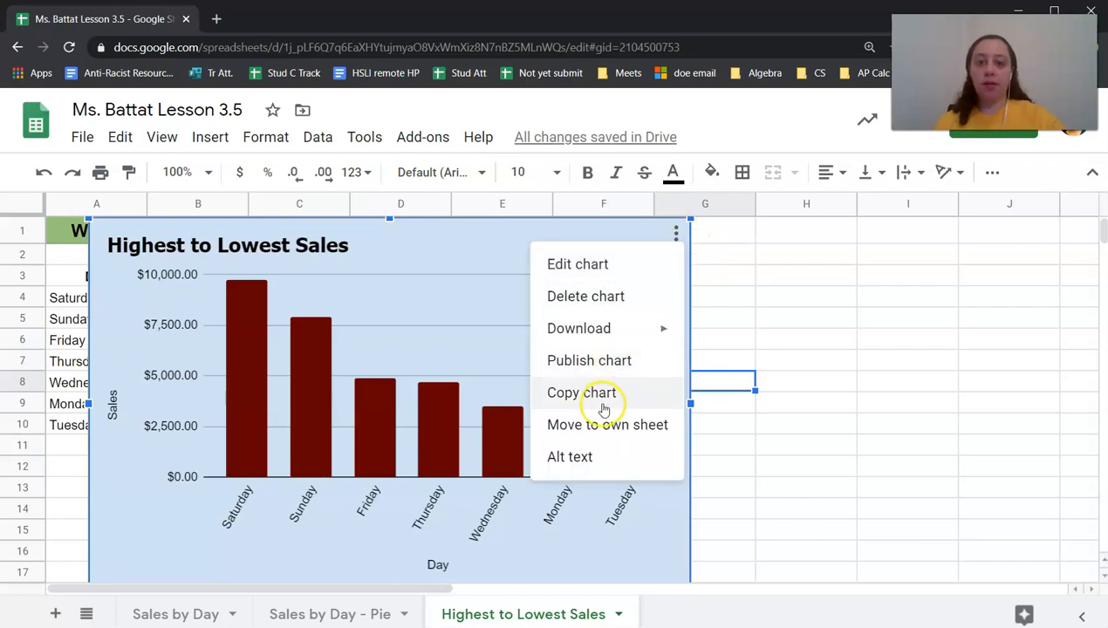
click(601, 426)
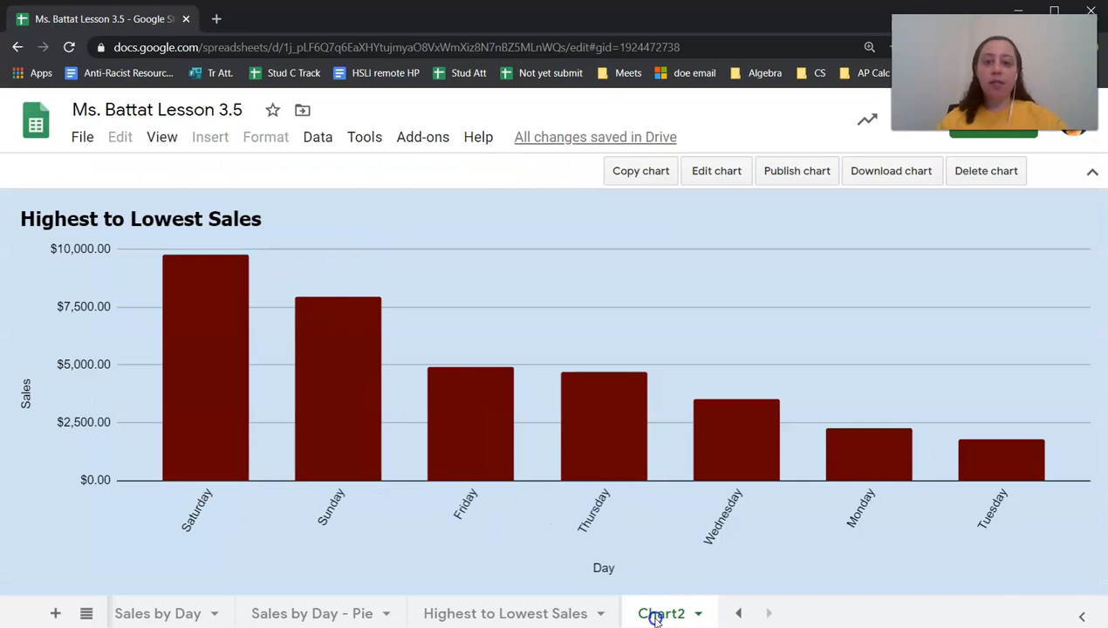
double_click(656, 618)
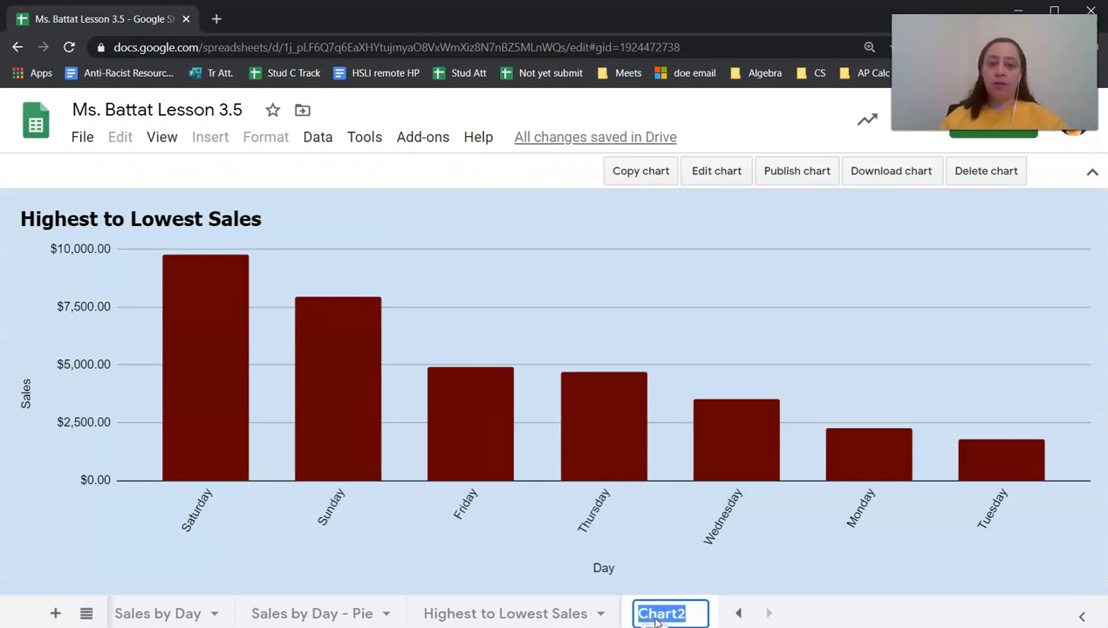
key(ctrl+v)
text(- C)
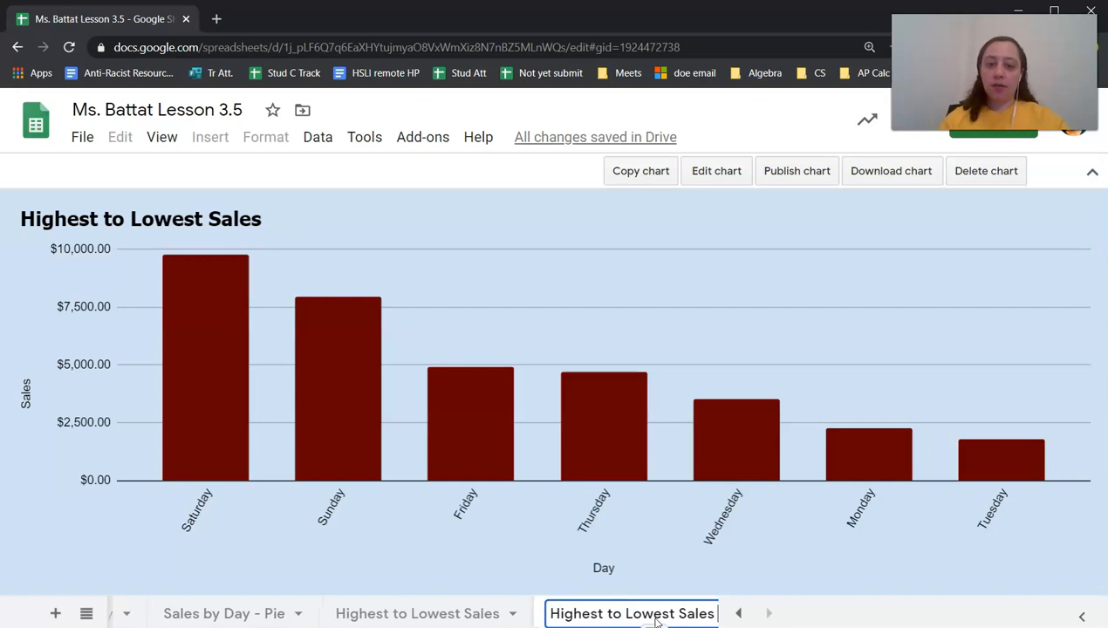
text(olumn)
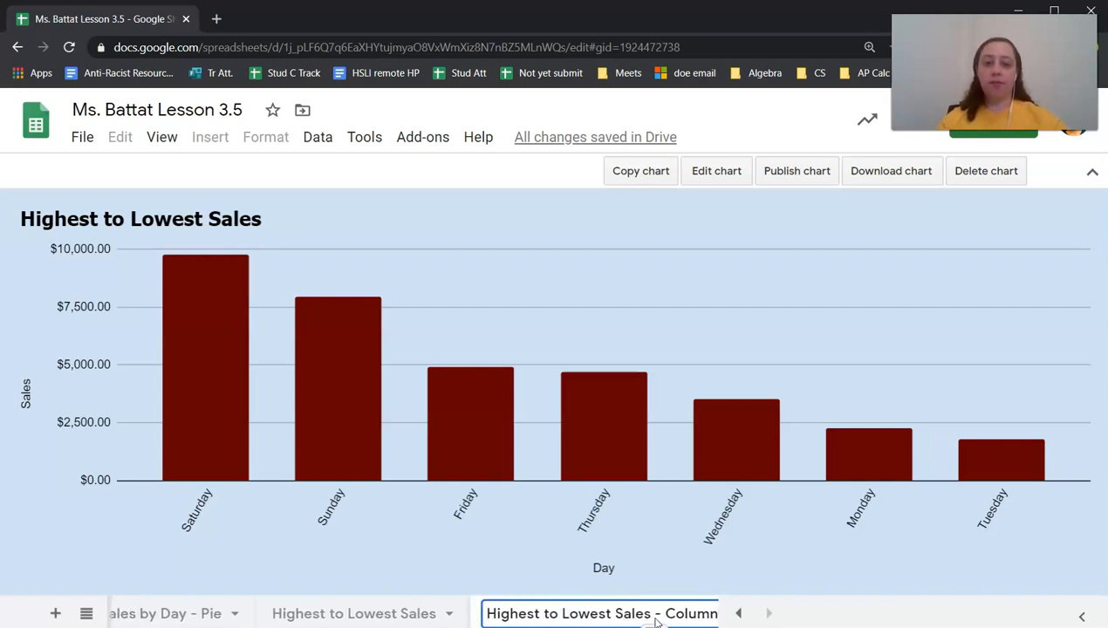
key(Return)
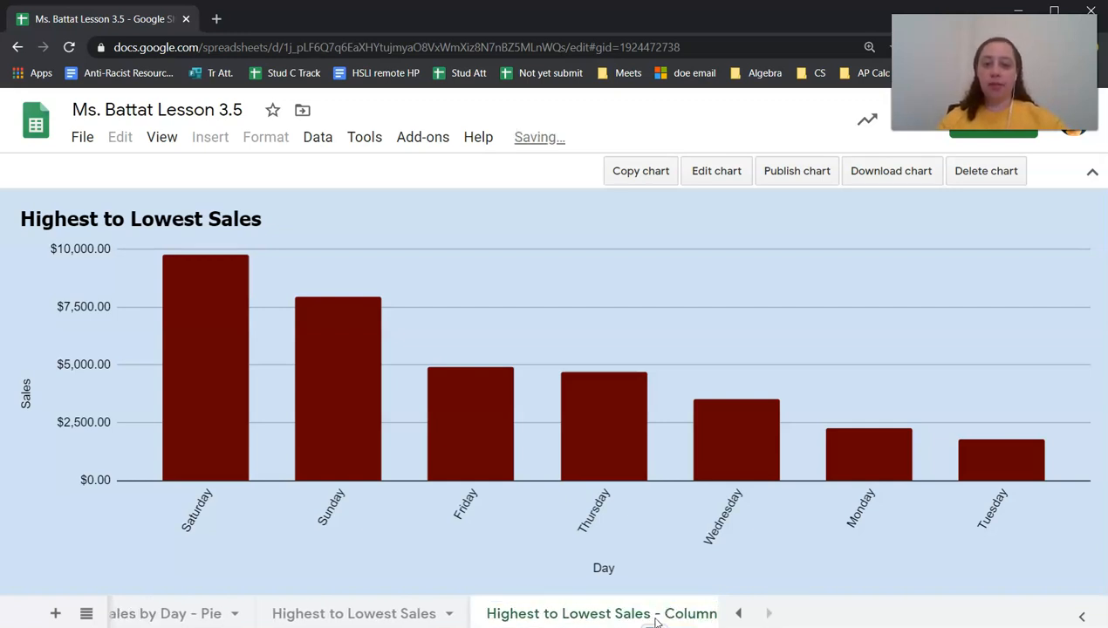
- From the Sales by Day sheet, set the print range to Workbook and review the preview pages
click(136, 613)
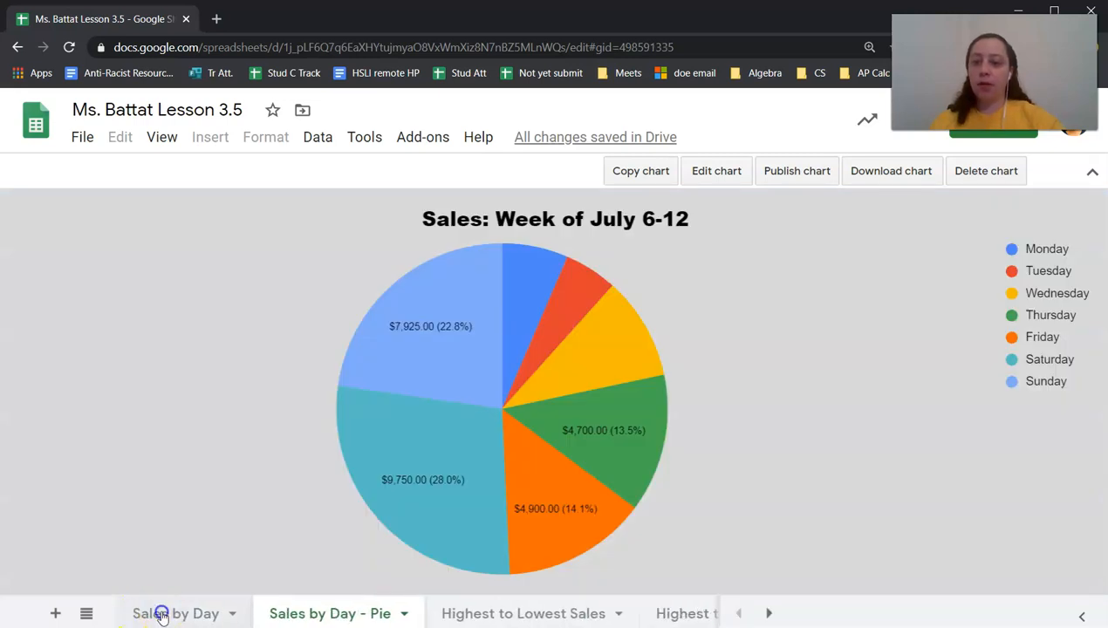
click(162, 615)
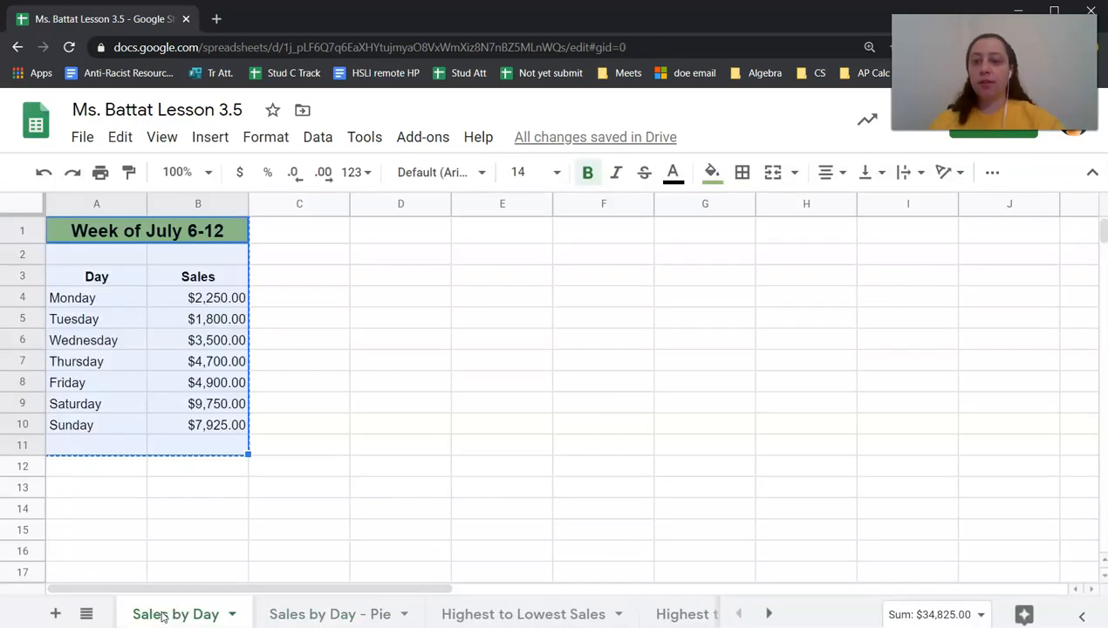
click(135, 490)
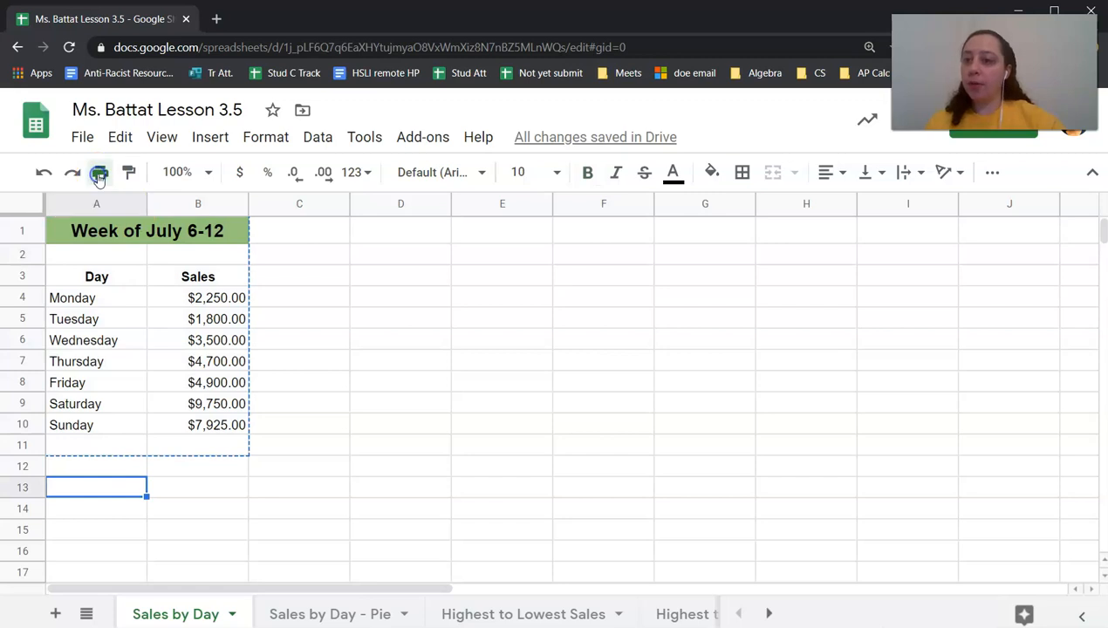
click(100, 174)
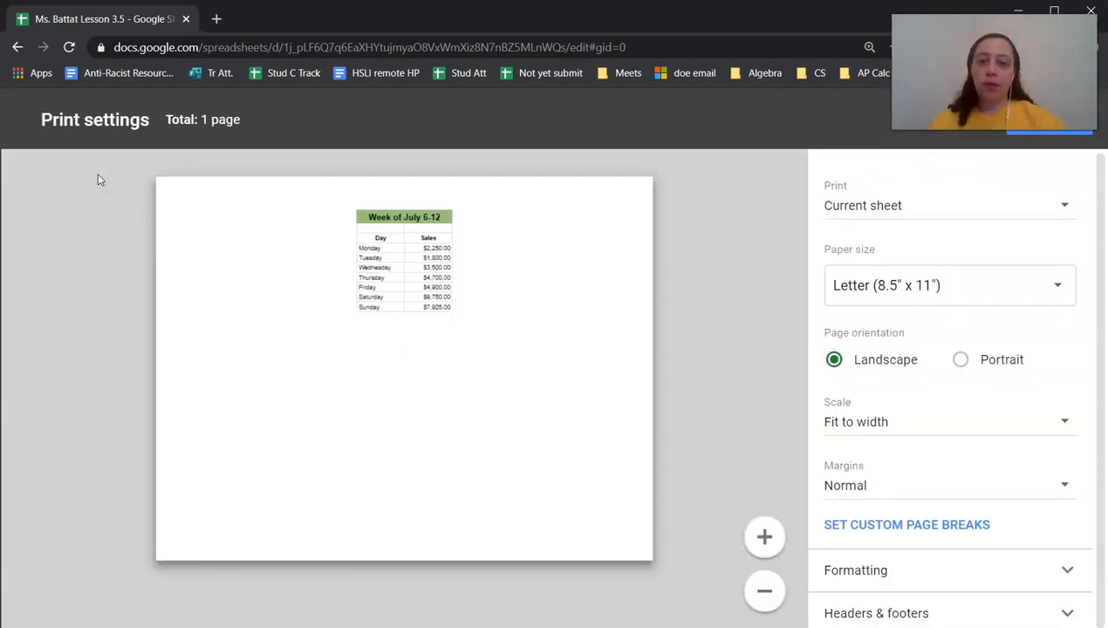
click(910, 216)
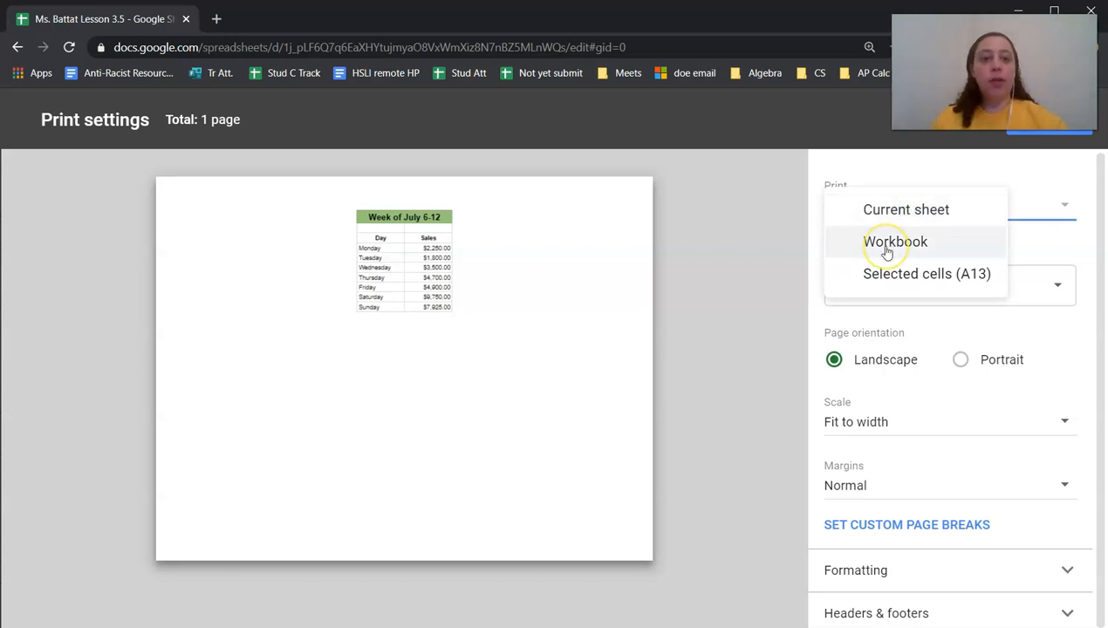
click(887, 242)
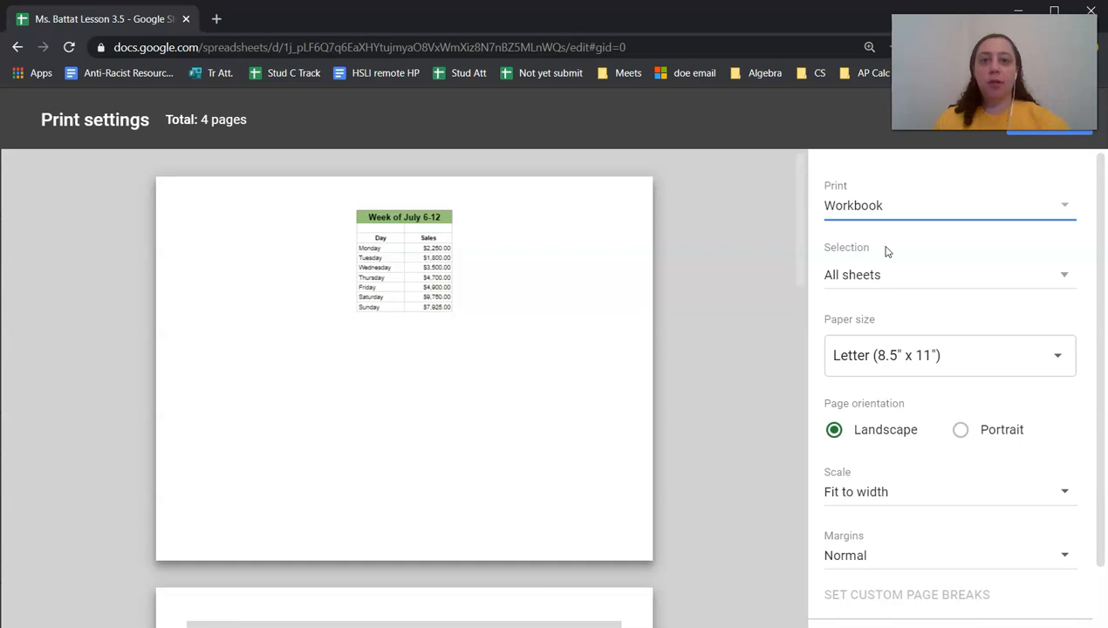
scroll(576, 432, down, 3)
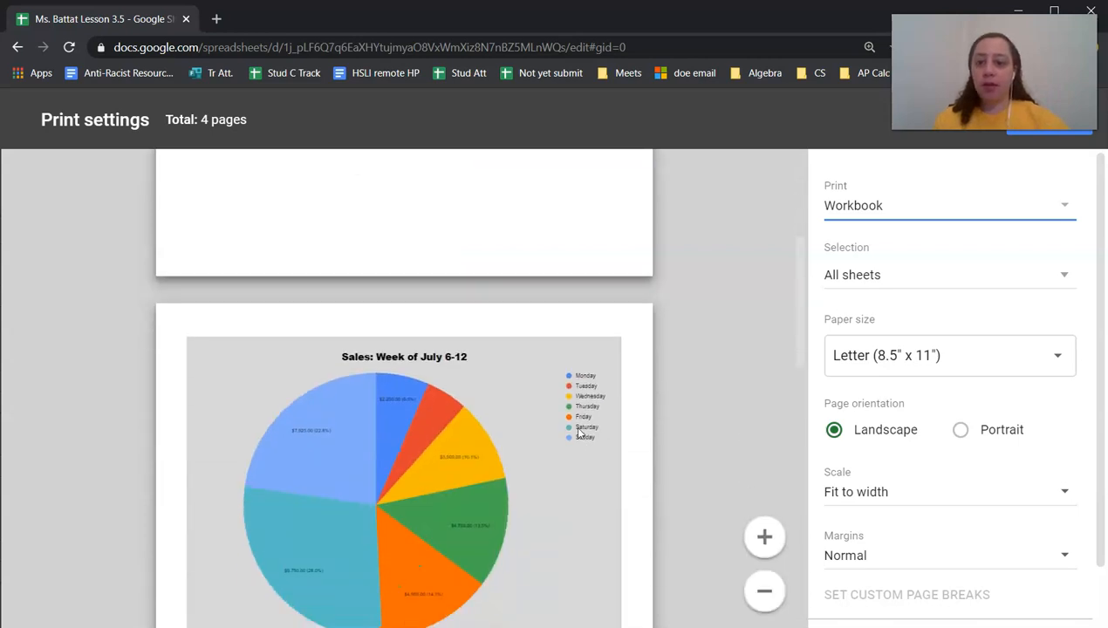
scroll(578, 432, down, 3)
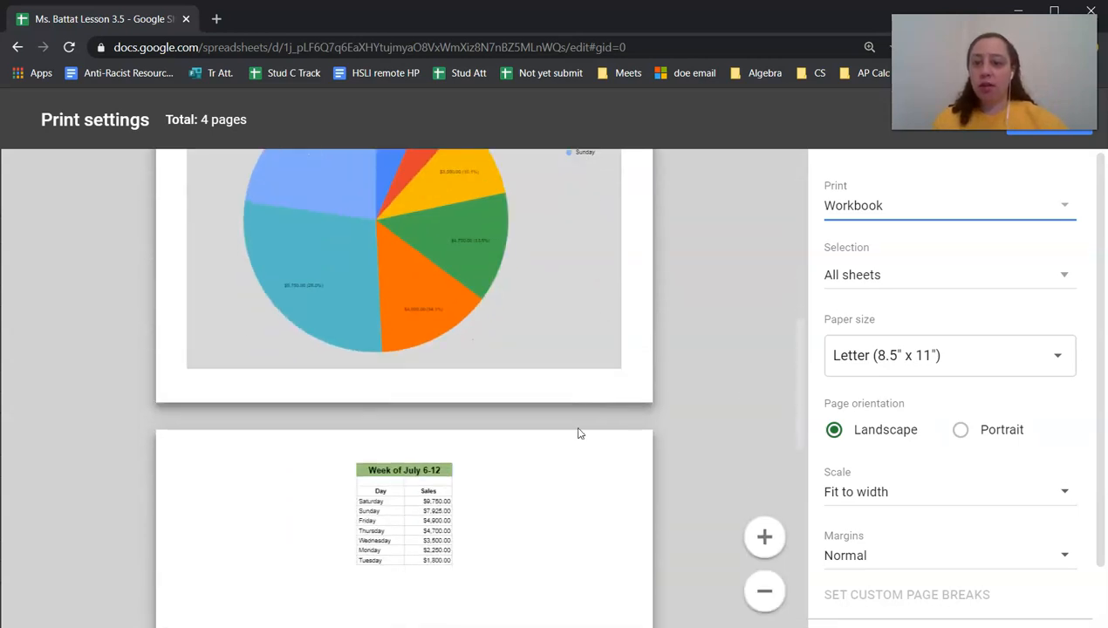
scroll(578, 433, down, 5)
scroll(576, 433, down, 2)
scroll(717, 383, up, 8)
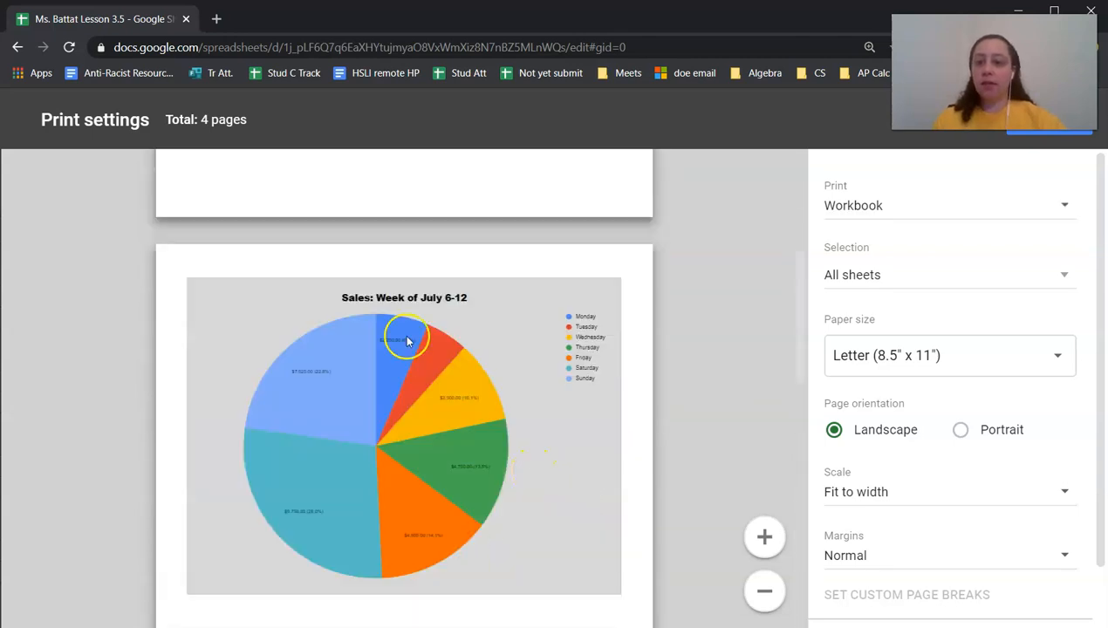